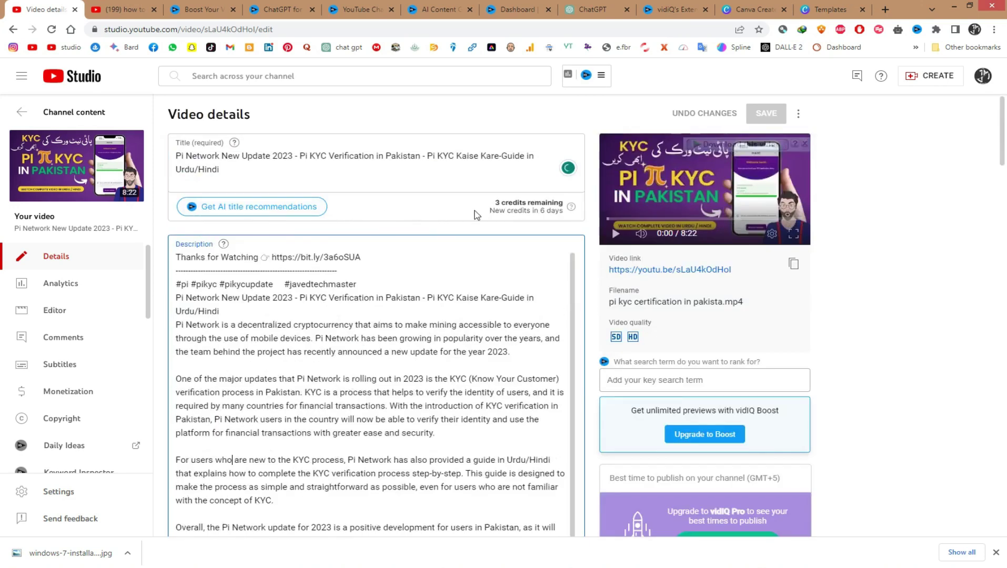
Review the video's details from the AI title credits through the description, thumbnail and playlists to the ranked tags
{"action": "left_click_drag", "start_coordinate": [494, 203], "coordinate": [524, 202]}
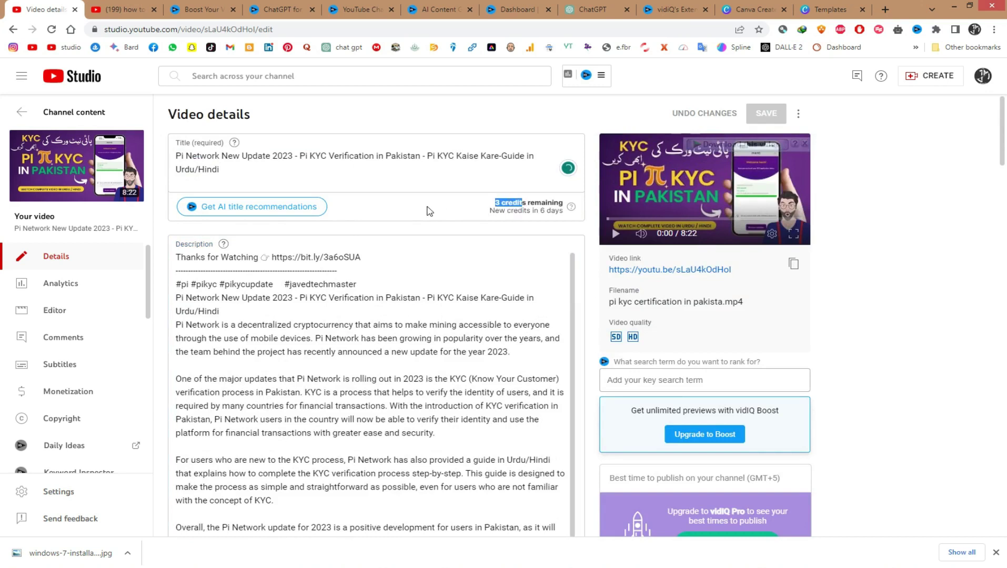
{"action": "scroll", "coordinate": [342, 316], "scroll_direction": "down", "scroll_amount": 10}
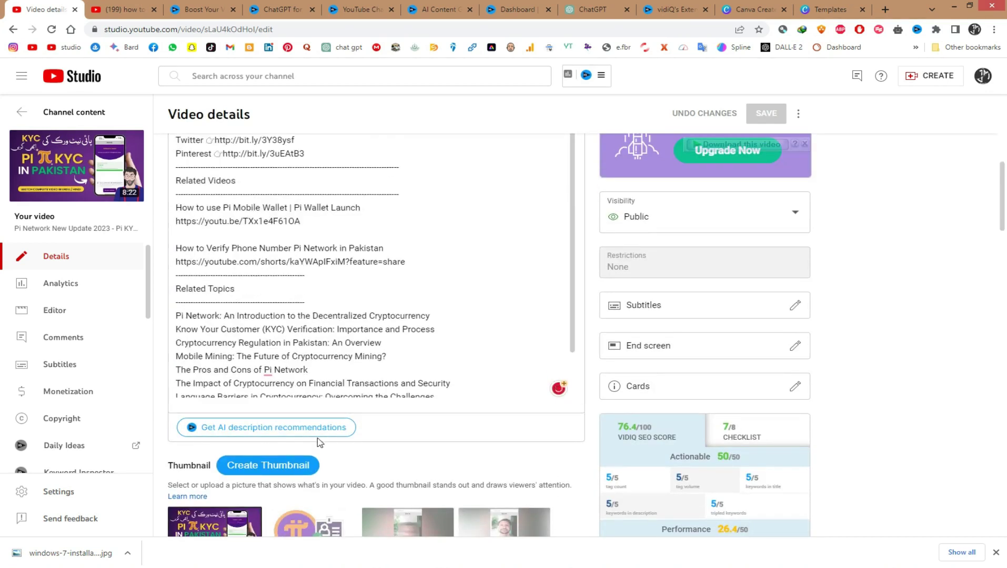
{"action": "scroll", "coordinate": [321, 442], "scroll_direction": "down", "scroll_amount": 6}
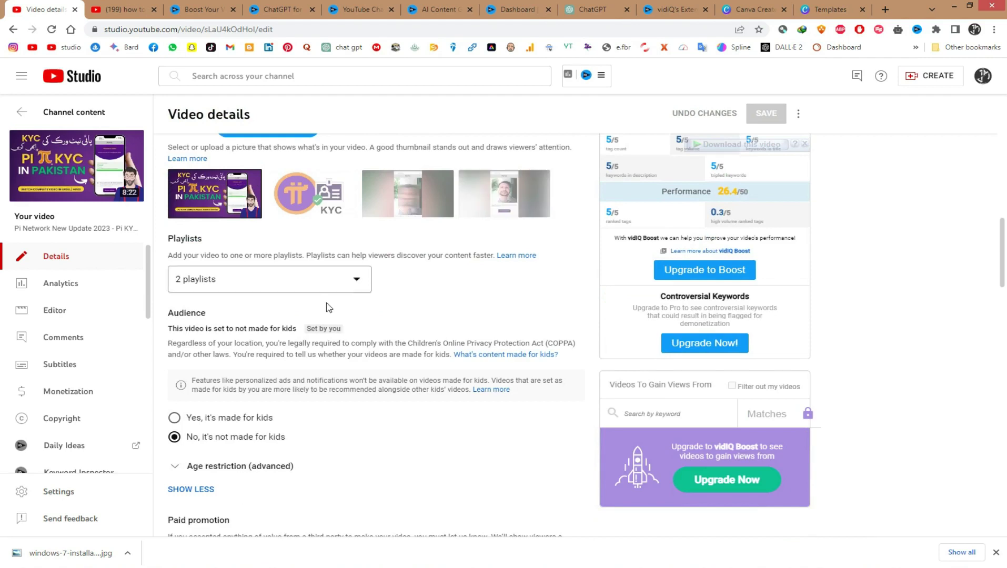
{"action": "scroll", "coordinate": [326, 321], "scroll_direction": "down", "scroll_amount": 12}
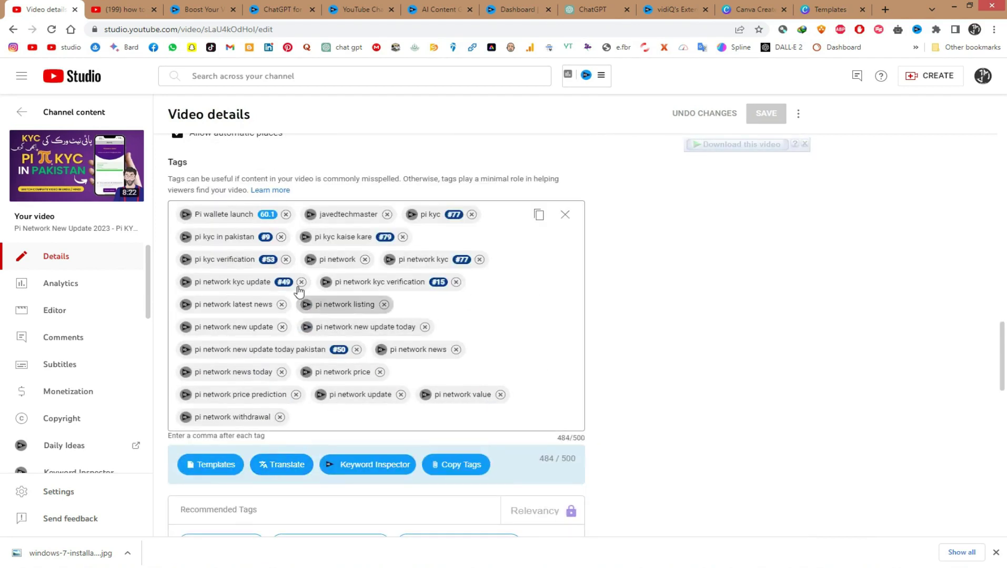
Switch to the YouTube results for "how to install windows 7 hp old" and examine vidIQ's keyword score and related opportunities
{"action": "left_click", "coordinate": [117, 2]}
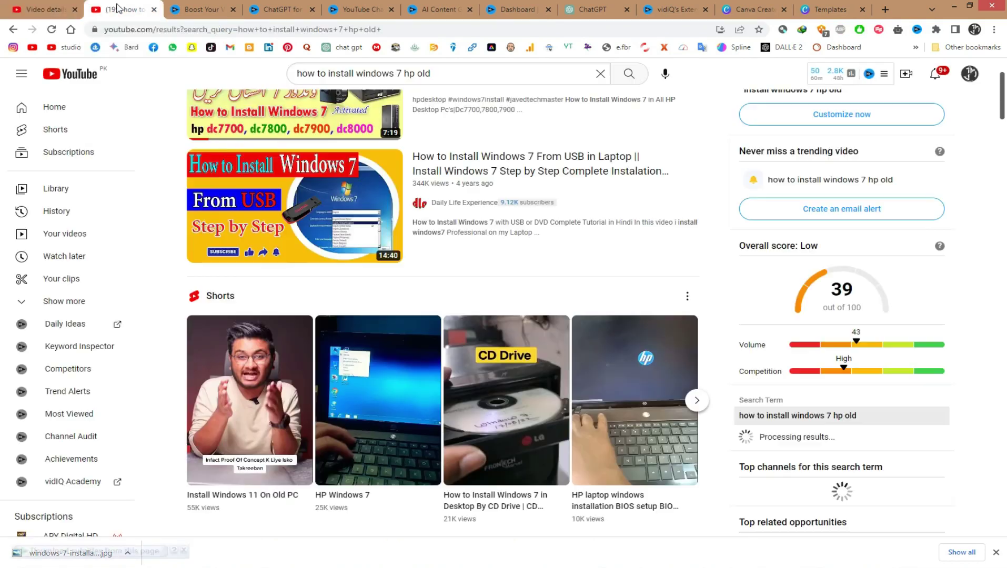
{"action": "left_click", "coordinate": [466, 73]}
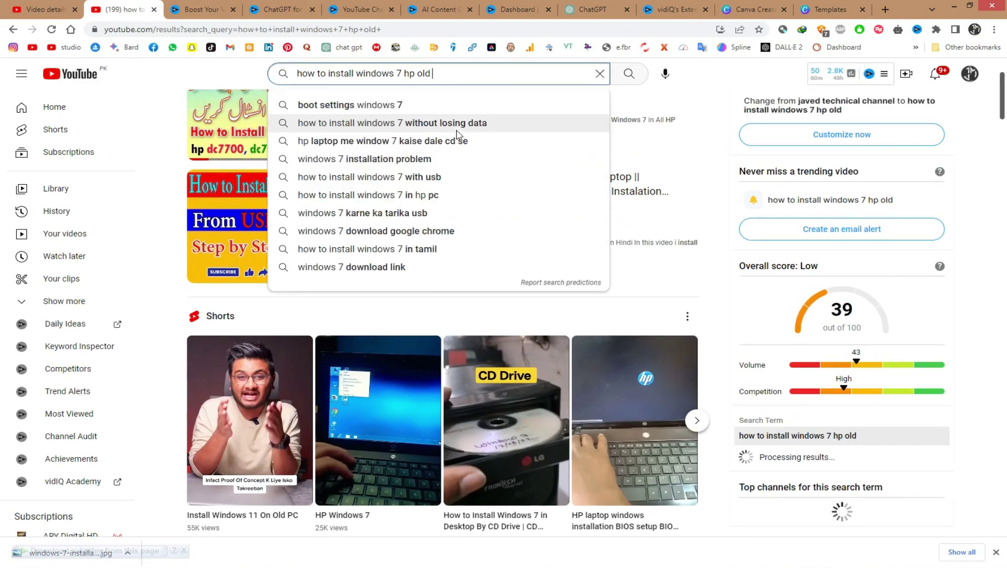
{"action": "left_click", "coordinate": [237, 83]}
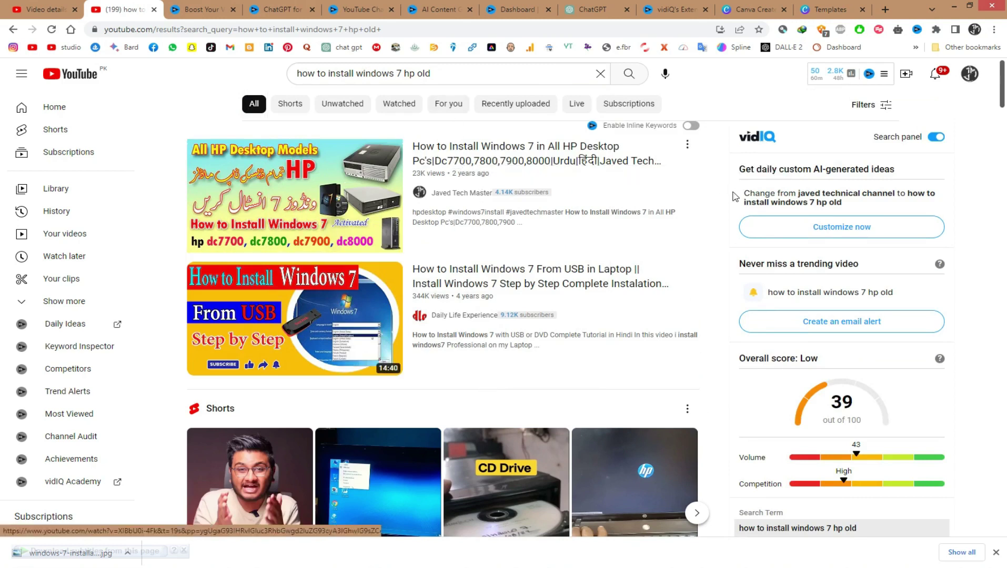
{"action": "scroll", "coordinate": [740, 198], "scroll_direction": "down", "scroll_amount": 6}
{"action": "scroll", "coordinate": [736, 198], "scroll_direction": "down", "scroll_amount": 6}
{"action": "scroll", "coordinate": [796, 233], "scroll_direction": "up", "scroll_amount": 11}
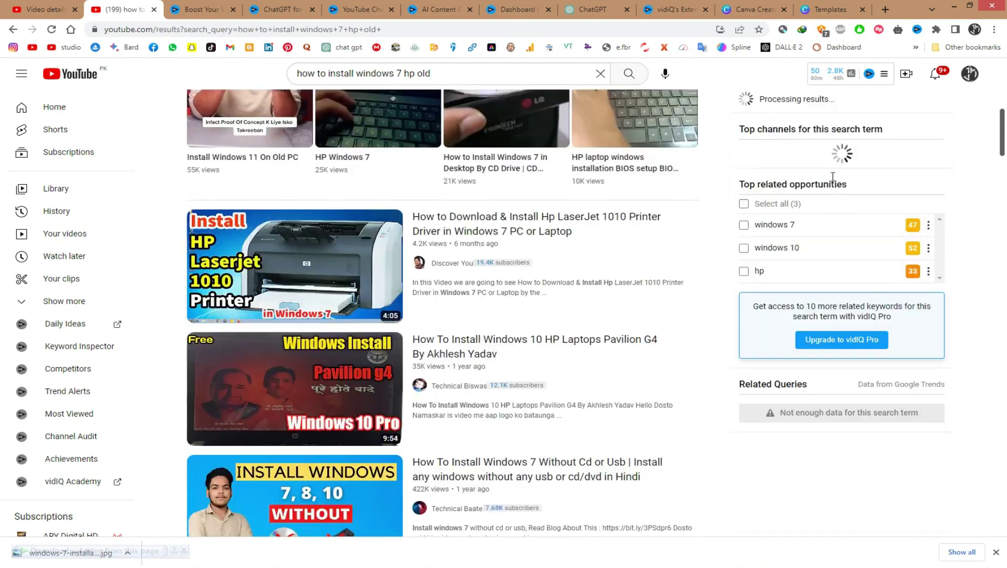
{"action": "scroll", "coordinate": [848, 221], "scroll_direction": "up", "scroll_amount": 1}
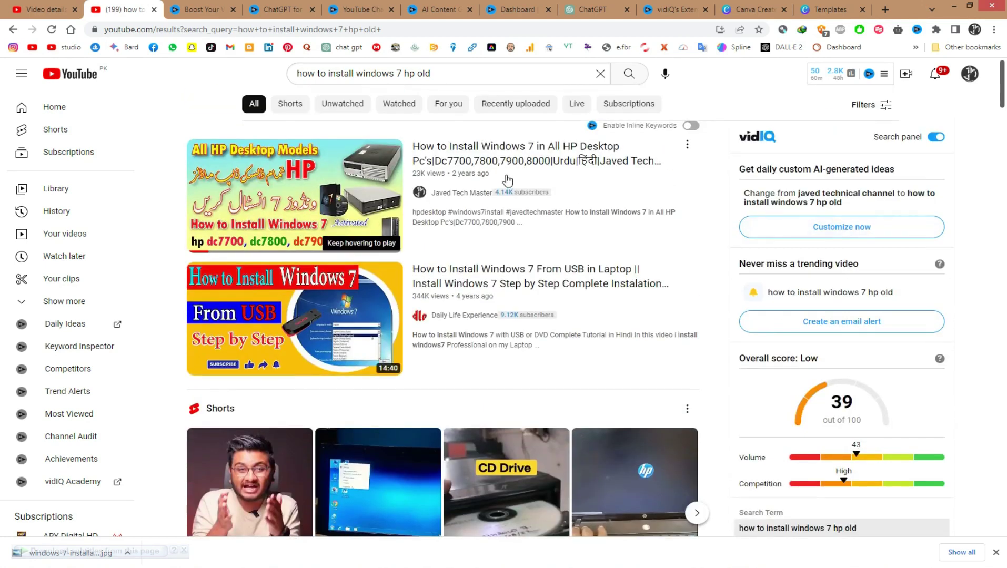
Open the video on installing Windows 7 in all HP desktop PCs and review its vidIQ SEO data, optimization checklist and tags
{"action": "left_click", "coordinate": [472, 152]}
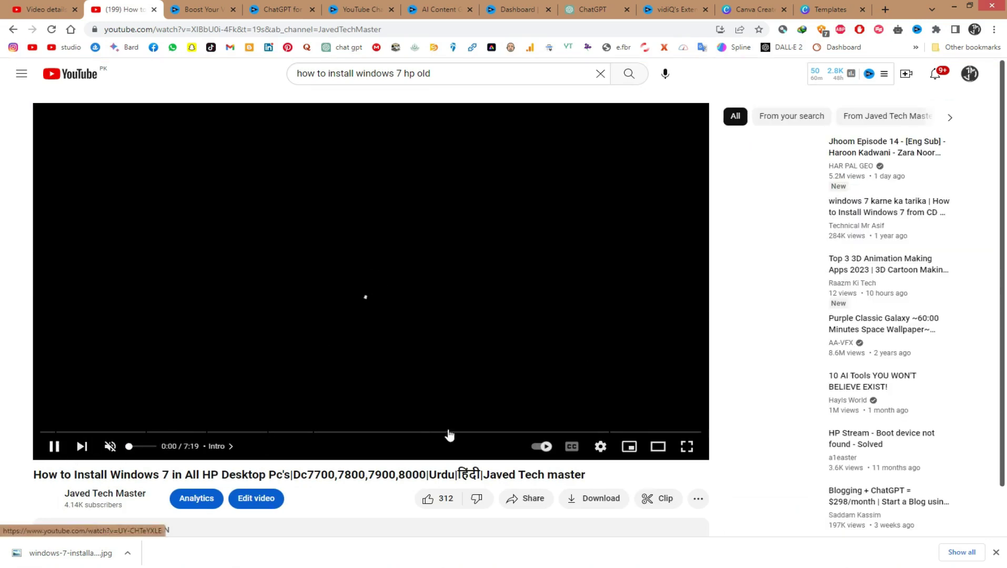
{"action": "scroll", "coordinate": [465, 315], "scroll_direction": "down", "scroll_amount": 6}
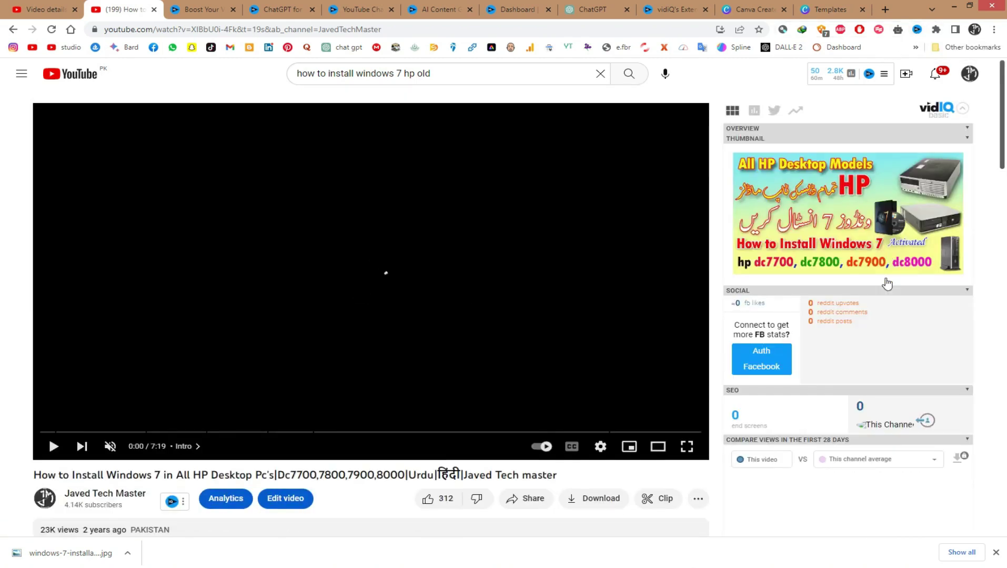
{"action": "scroll", "coordinate": [857, 321], "scroll_direction": "down", "scroll_amount": 8}
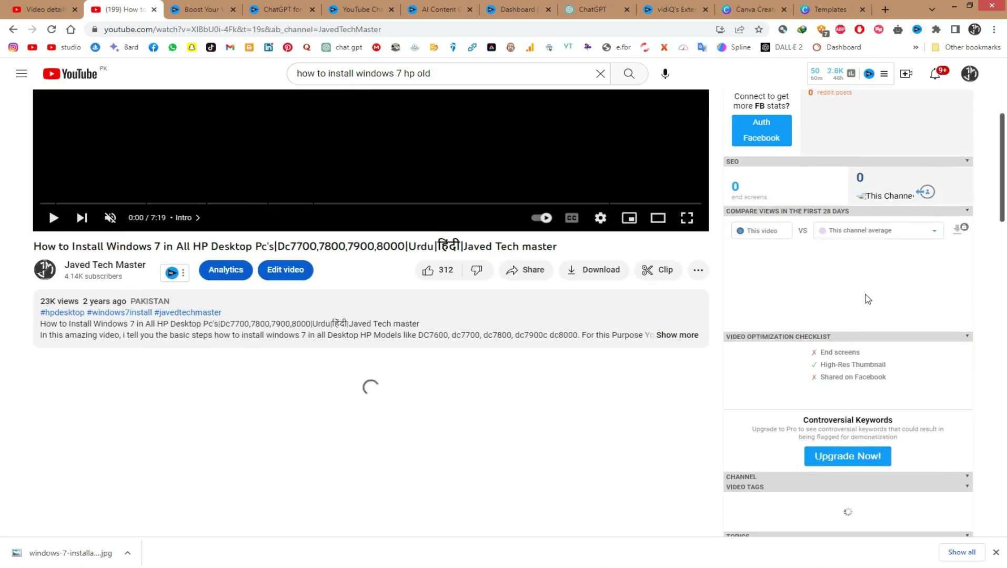
{"action": "scroll", "coordinate": [856, 325], "scroll_direction": "up", "scroll_amount": 3}
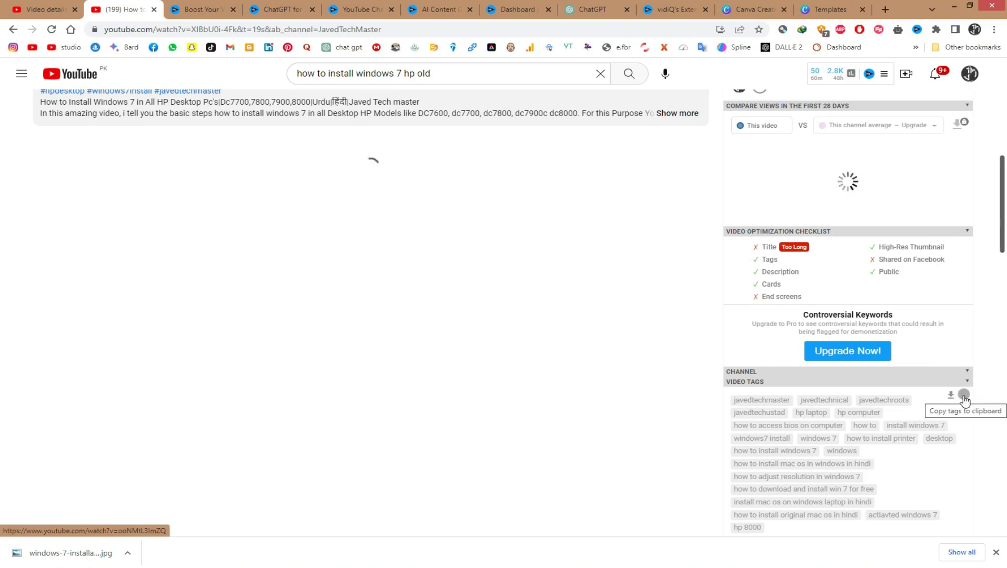
{"action": "scroll", "coordinate": [855, 477], "scroll_direction": "down", "scroll_amount": 5}
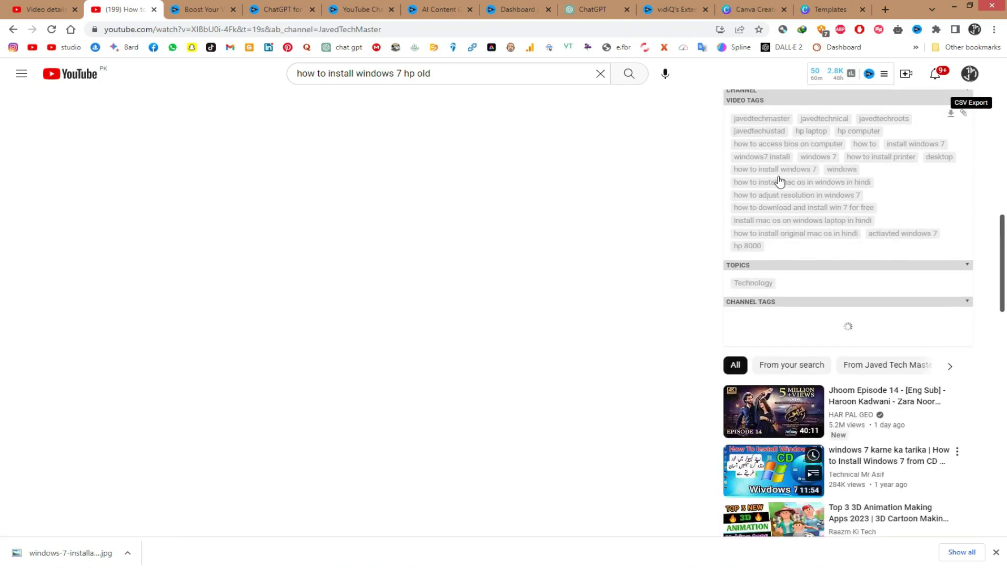
{"action": "scroll", "coordinate": [799, 353], "scroll_direction": "up", "scroll_amount": 5}
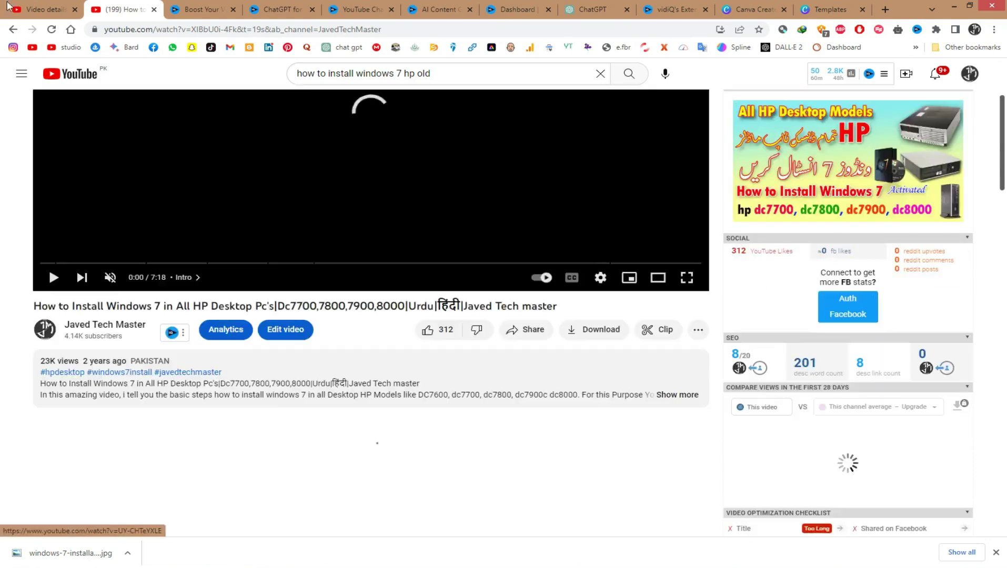
Return to the Pi Network video's details and review its recommended tags, language, recording, license and remixing settings
{"action": "left_click", "coordinate": [8, 5]}
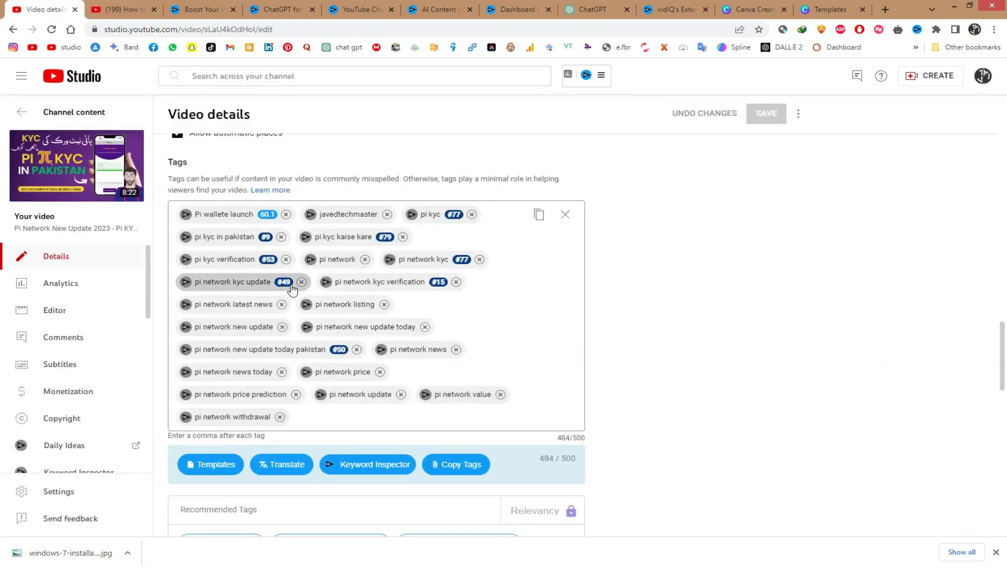
{"action": "scroll", "coordinate": [357, 420], "scroll_direction": "down", "scroll_amount": 3}
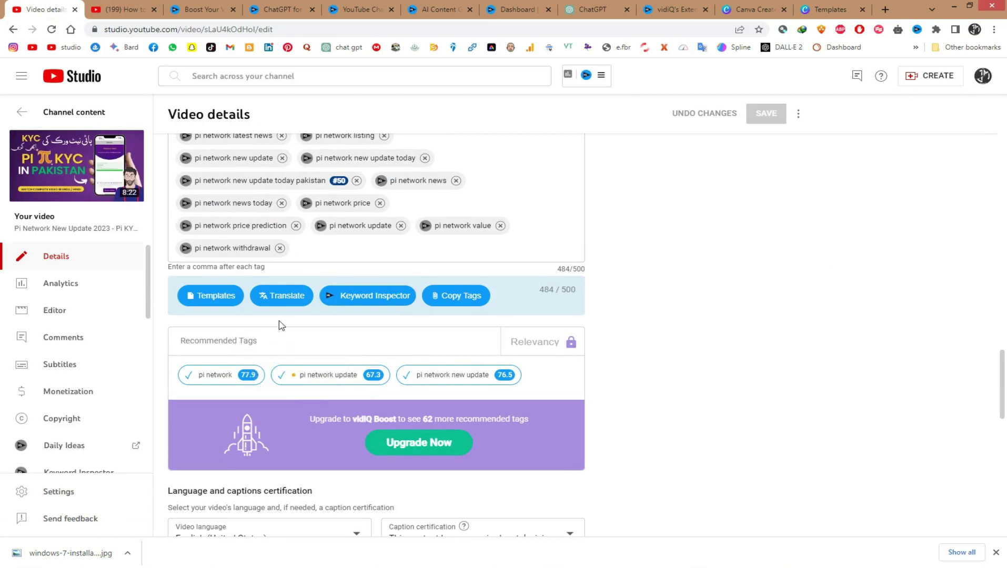
{"action": "mouse_move", "coordinate": [400, 386]}
{"action": "scroll", "coordinate": [400, 386], "scroll_direction": "down", "scroll_amount": 6}
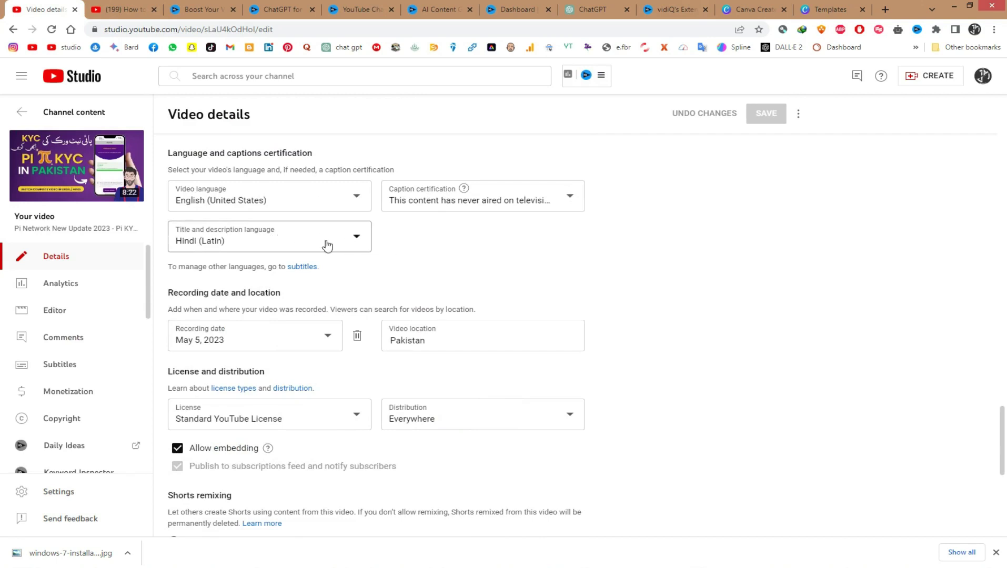
{"action": "scroll", "coordinate": [289, 240], "scroll_direction": "up", "scroll_amount": 2}
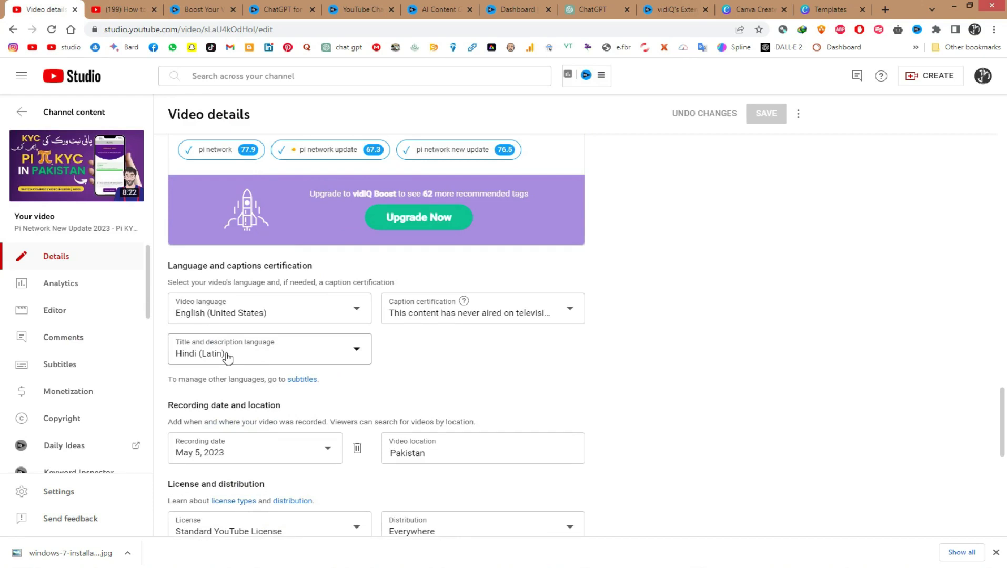
{"action": "scroll", "coordinate": [277, 362], "scroll_direction": "down", "scroll_amount": 4}
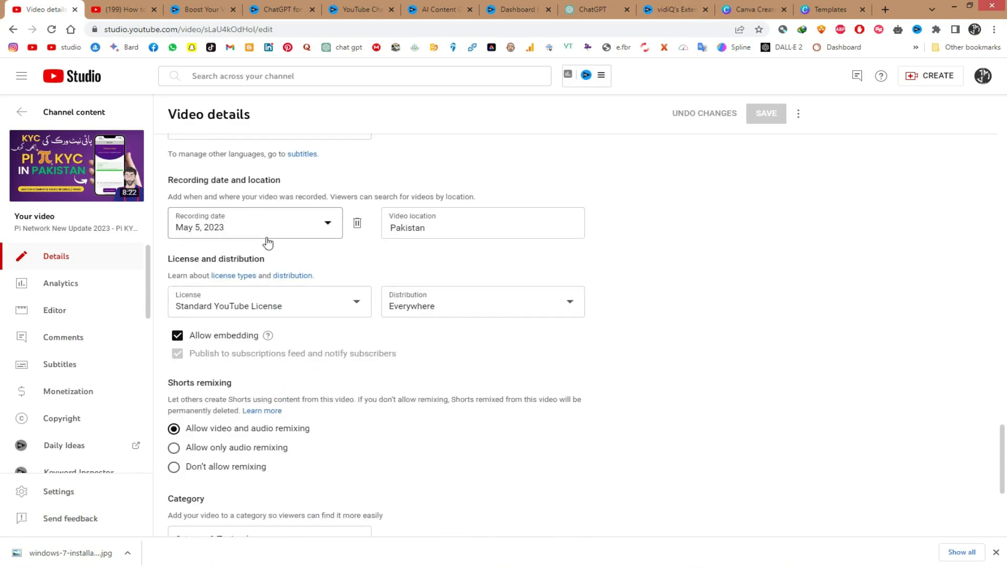
{"action": "scroll", "coordinate": [267, 242], "scroll_direction": "down", "scroll_amount": 4}
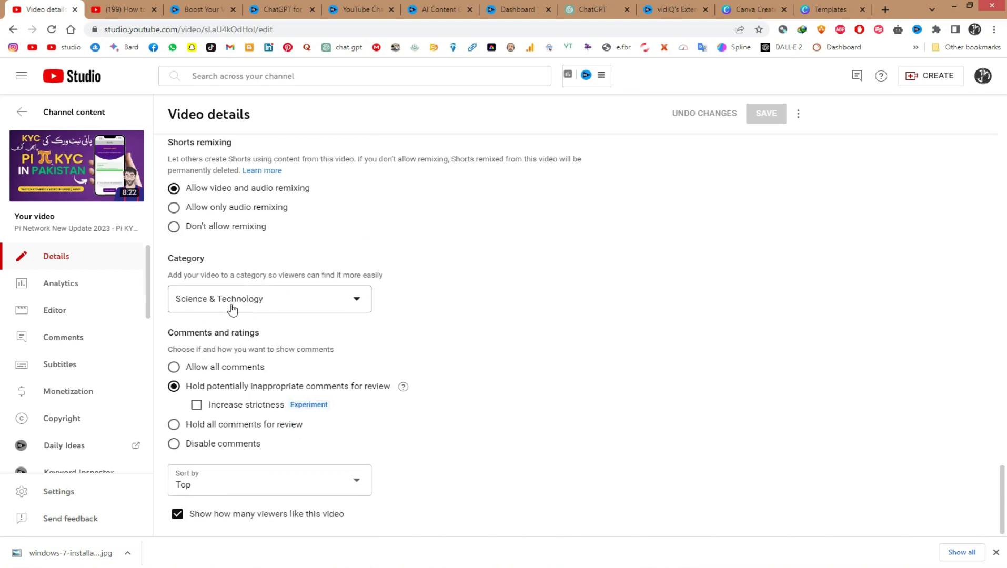
Choose Science & Technology as the video's category
{"action": "left_click", "coordinate": [331, 307]}
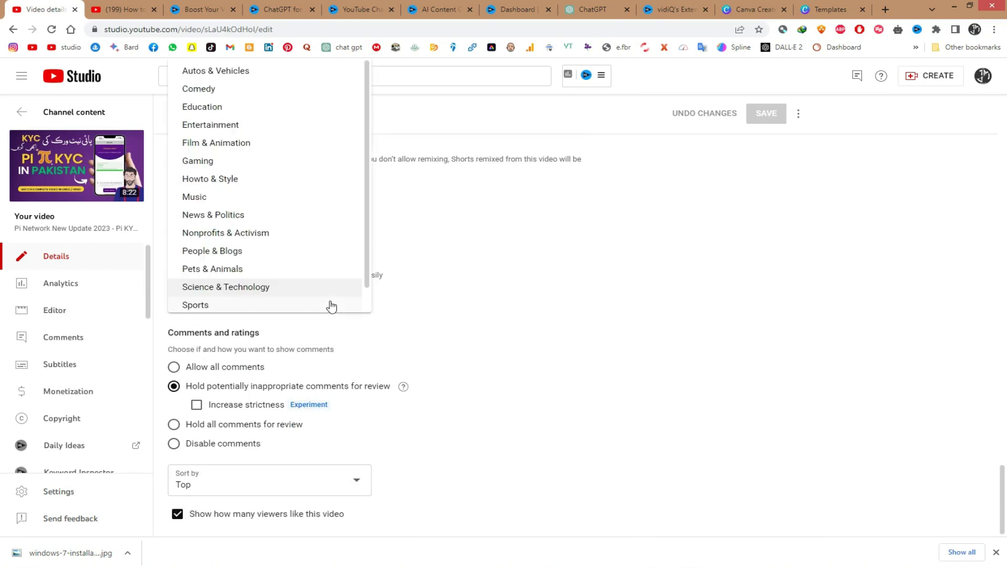
{"action": "left_click", "coordinate": [300, 291]}
{"action": "scroll", "coordinate": [266, 304], "scroll_direction": "up", "scroll_amount": 20}
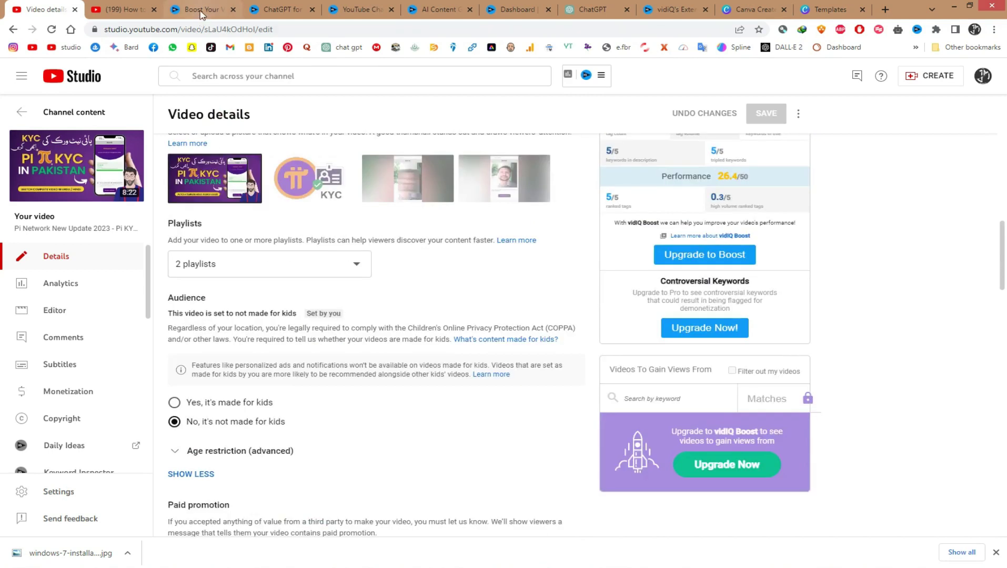
Switch to the vidIQ dashboard and open the AI Coach chat
{"action": "left_click", "coordinate": [284, 9]}
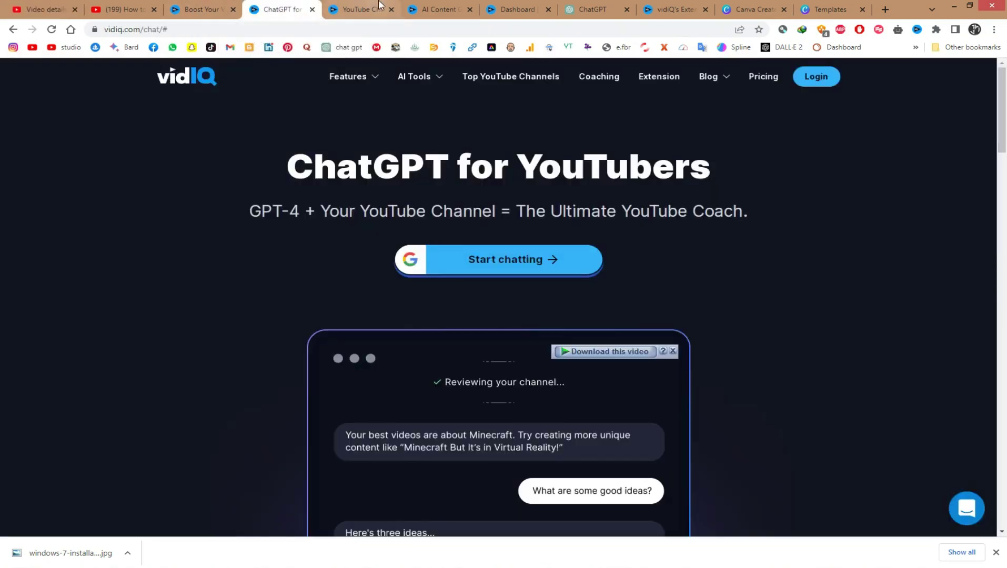
{"action": "left_click", "coordinate": [363, 6]}
{"action": "left_click", "coordinate": [513, 8]}
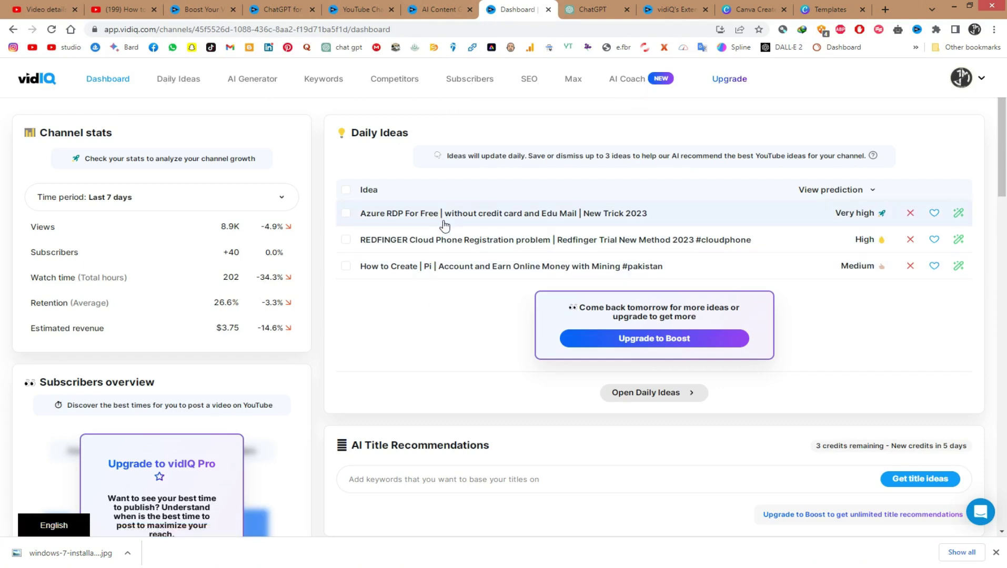
{"action": "left_click", "coordinate": [643, 80]}
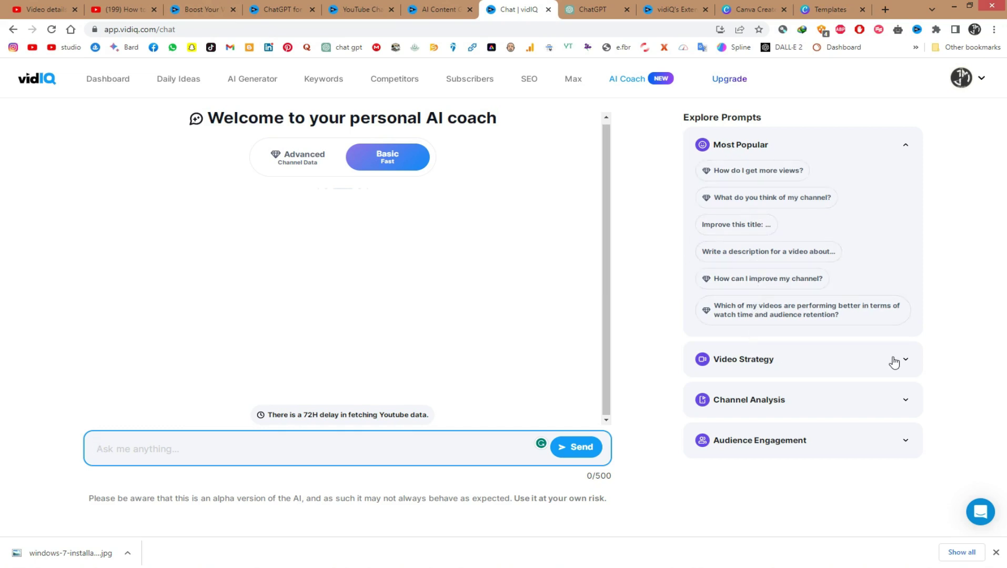
Expand the Video Strategy, Channel Analysis and Audience Engagement prompt groups and review their suggested prompts
{"action": "left_click", "coordinate": [910, 363]}
{"action": "scroll", "coordinate": [842, 353], "scroll_direction": "down", "scroll_amount": 2}
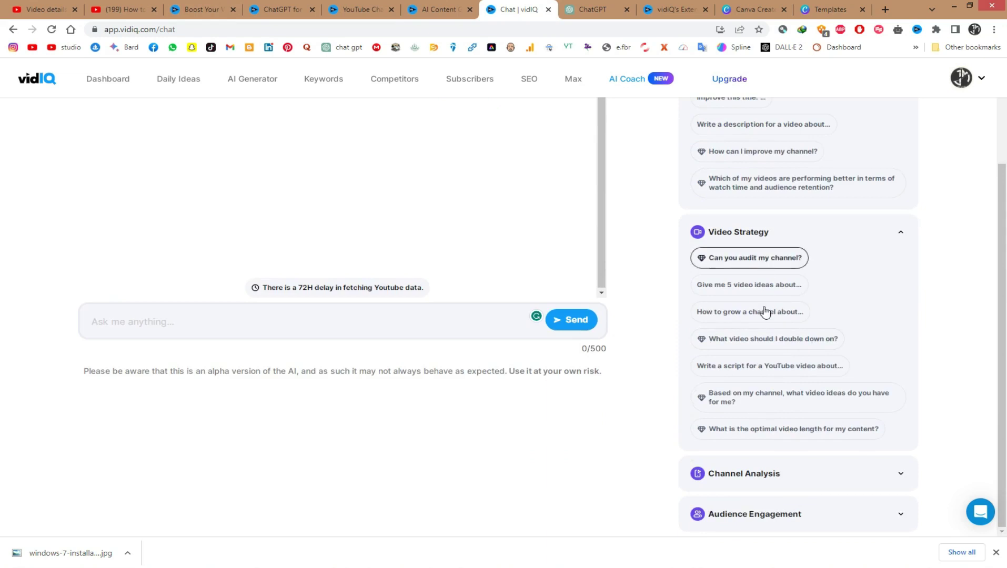
{"action": "left_click", "coordinate": [901, 473]}
{"action": "scroll", "coordinate": [876, 447], "scroll_direction": "down", "scroll_amount": 3}
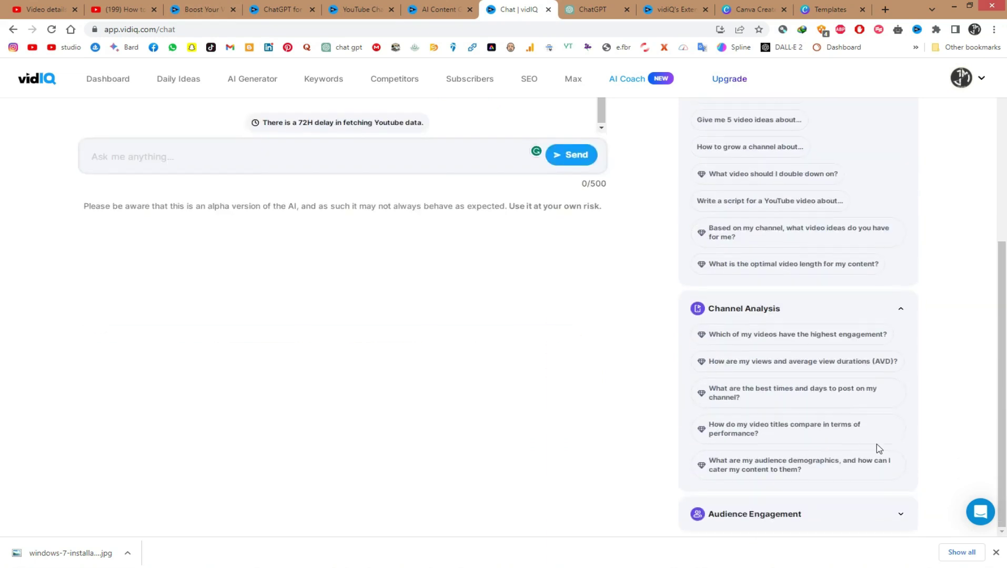
{"action": "left_click", "coordinate": [901, 521]}
{"action": "scroll", "coordinate": [858, 471], "scroll_direction": "down", "scroll_amount": 3}
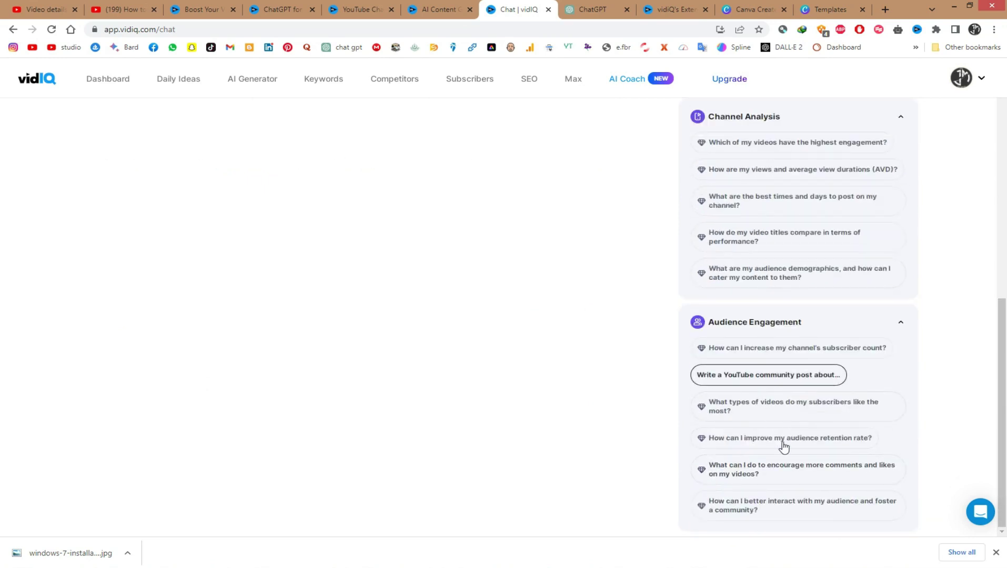
{"action": "scroll", "coordinate": [778, 495], "scroll_direction": "up", "scroll_amount": 10}
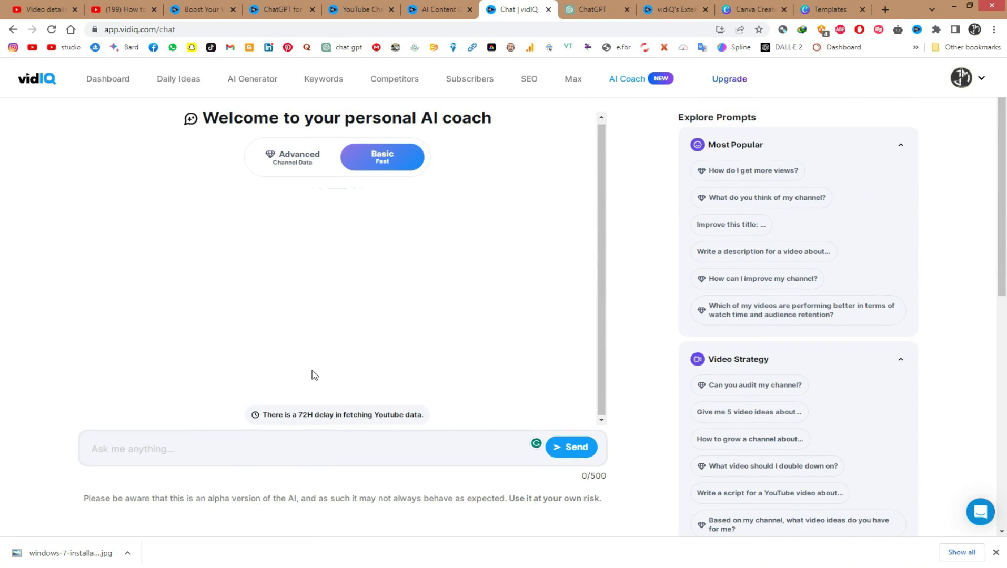
Try the suggested prompt "How do I get more views?" and decline the advanced chat credits upgrade
{"action": "left_click", "coordinate": [154, 450]}
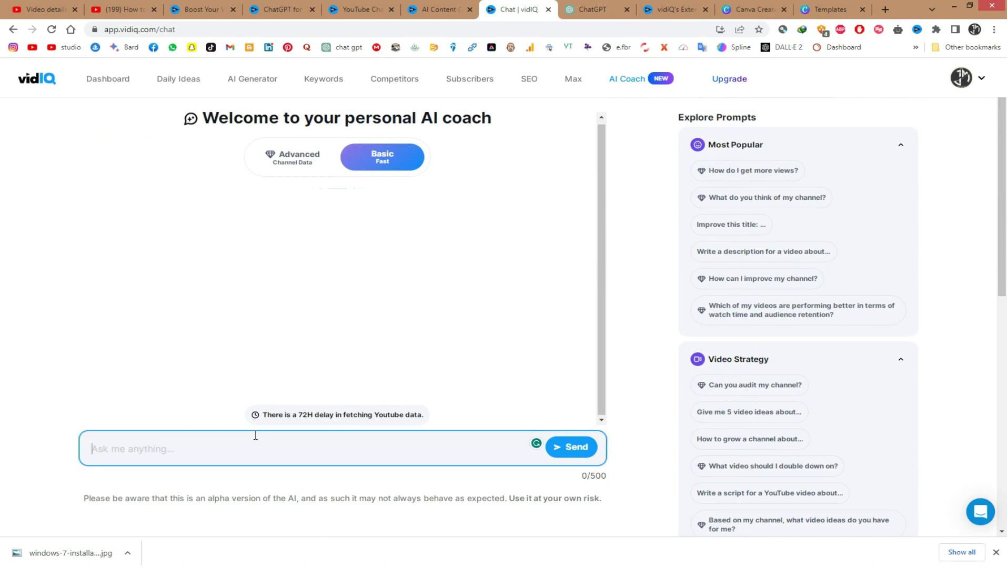
{"action": "left_click", "coordinate": [756, 179]}
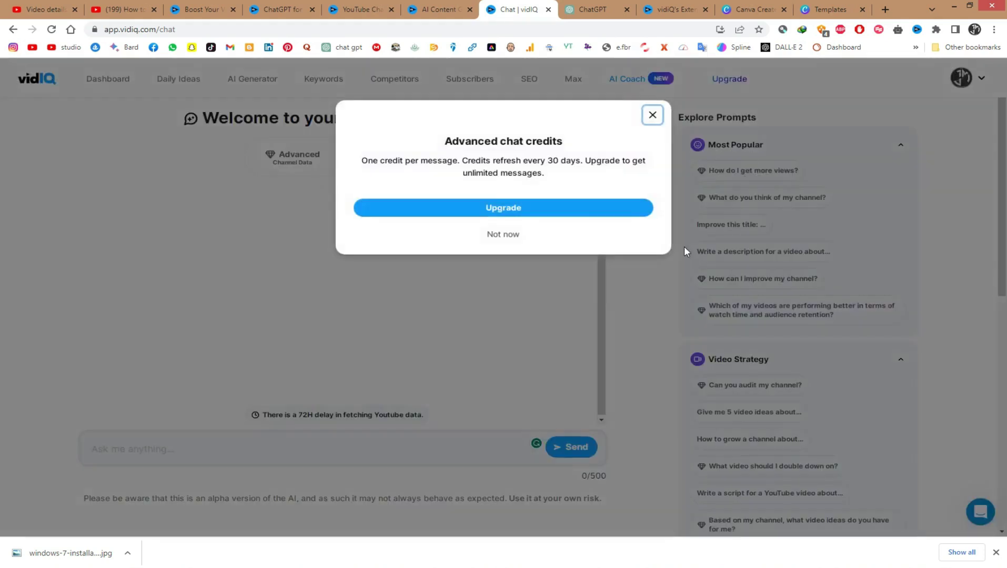
{"action": "left_click", "coordinate": [502, 273]}
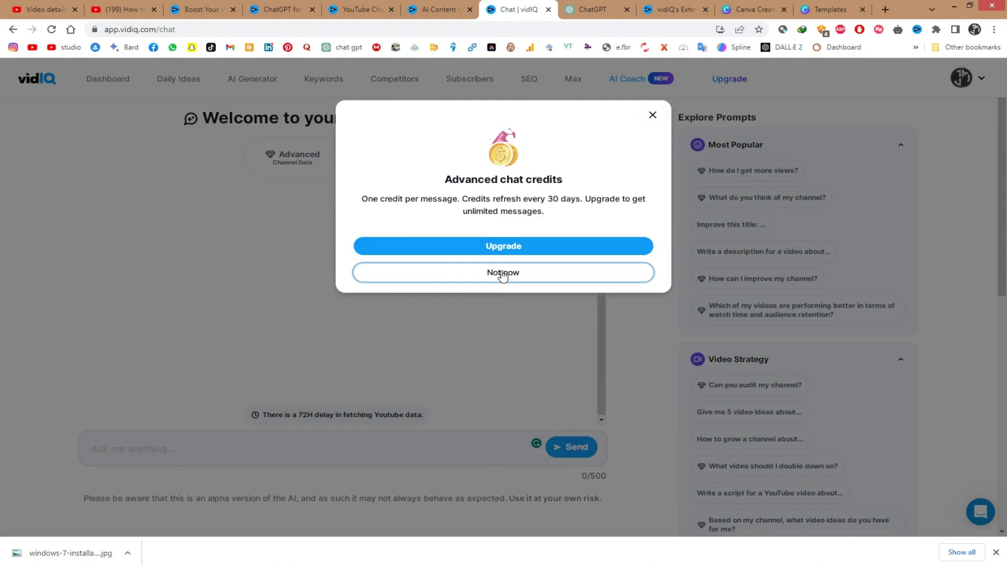
{"action": "left_click", "coordinate": [503, 273]}
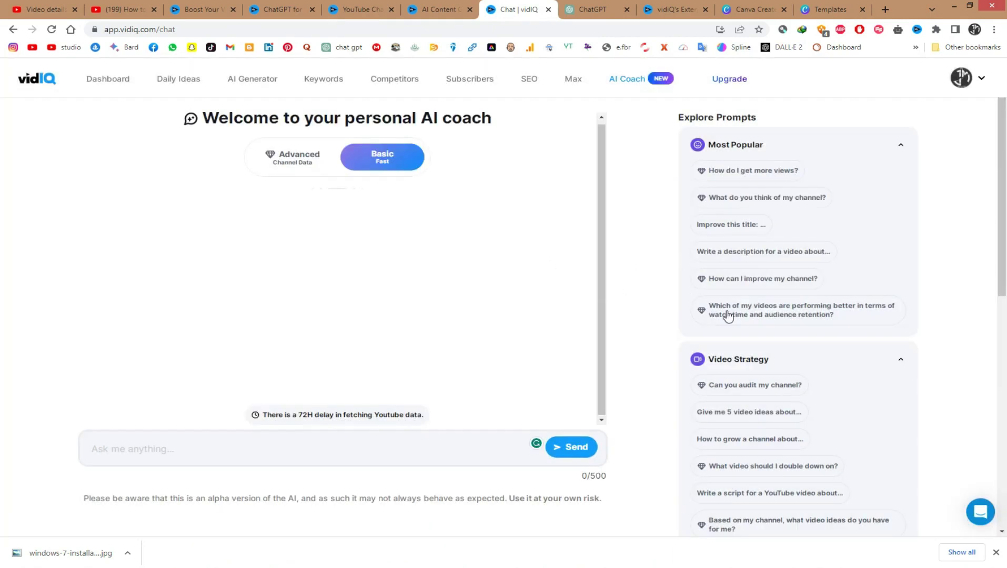
Try the prompt "How can I improve my channel?", decline the upgrade, and highlight the notice about the YouTube data delay
{"action": "left_click", "coordinate": [743, 283]}
{"action": "left_click", "coordinate": [505, 274]}
{"action": "left_click", "coordinate": [351, 446]}
{"action": "left_click_drag", "start_coordinate": [259, 416], "coordinate": [424, 417]}
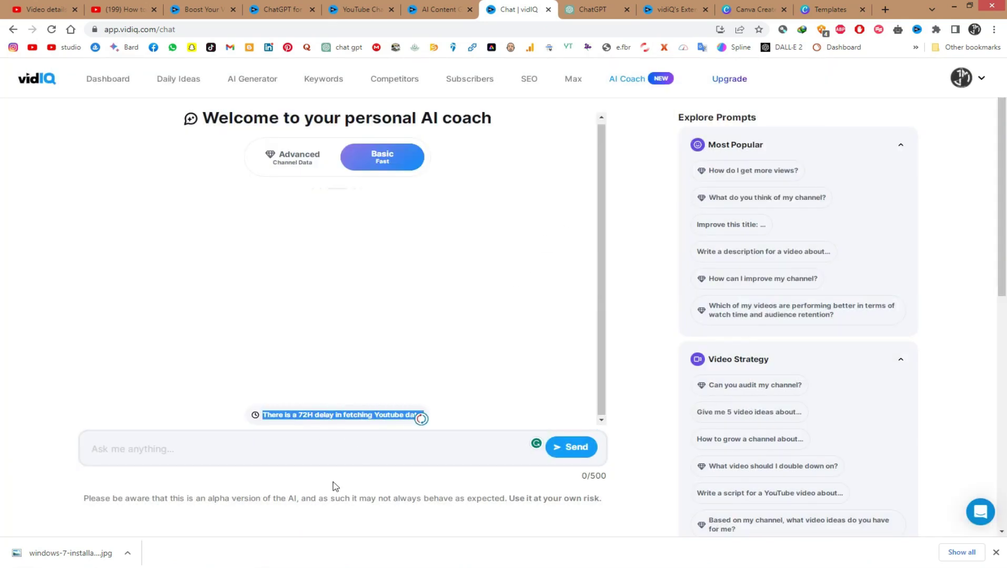
{"action": "scroll", "coordinate": [336, 486], "scroll_direction": "down", "scroll_amount": 9}
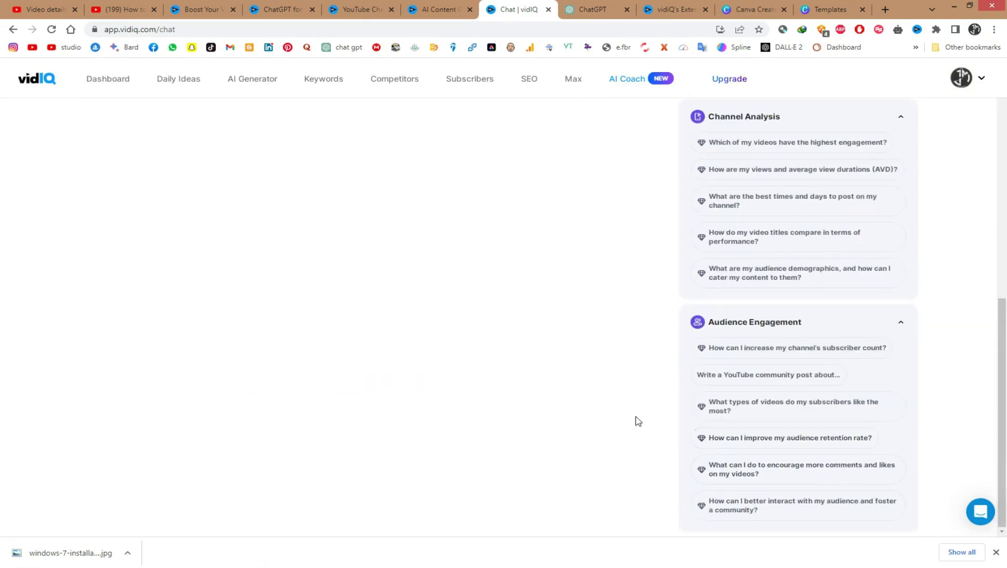
{"action": "scroll", "coordinate": [638, 421], "scroll_direction": "up", "scroll_amount": 9}
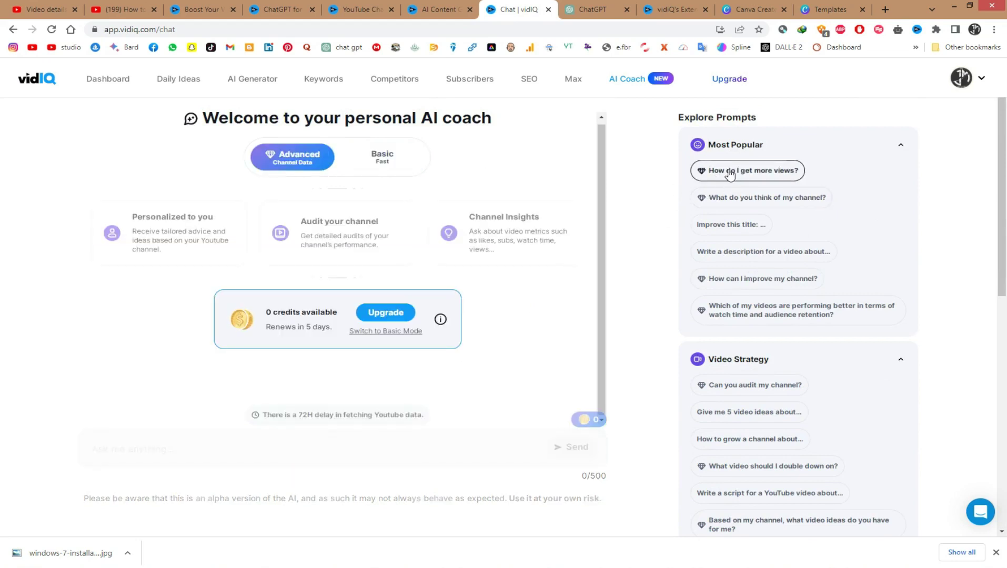
Switch to vidIQ's AI Content Generator page and enter "pi kyc" as the video topic
{"action": "left_click", "coordinate": [421, 10]}
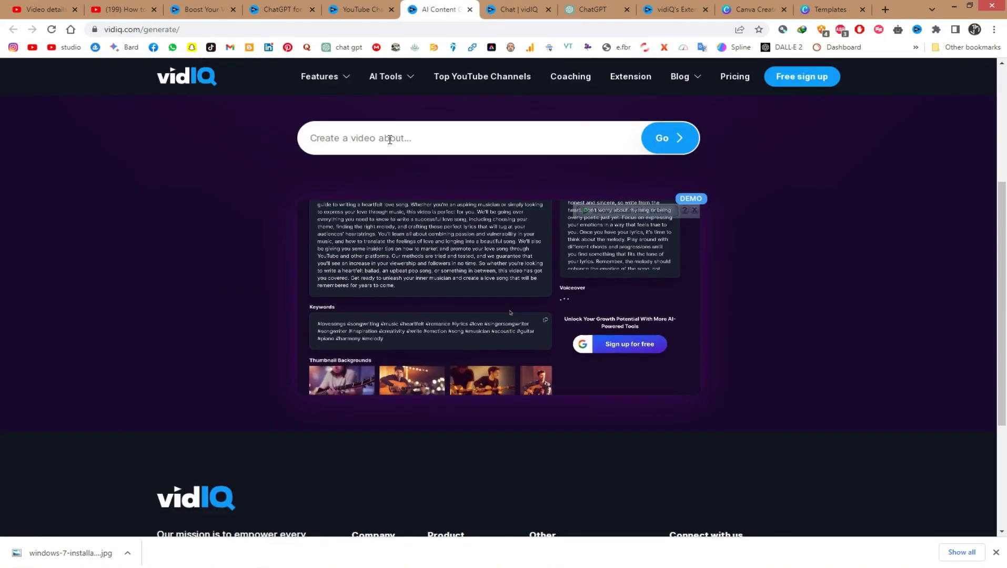
{"action": "left_click", "coordinate": [546, 135]}
{"action": "type", "text": "pi k"}
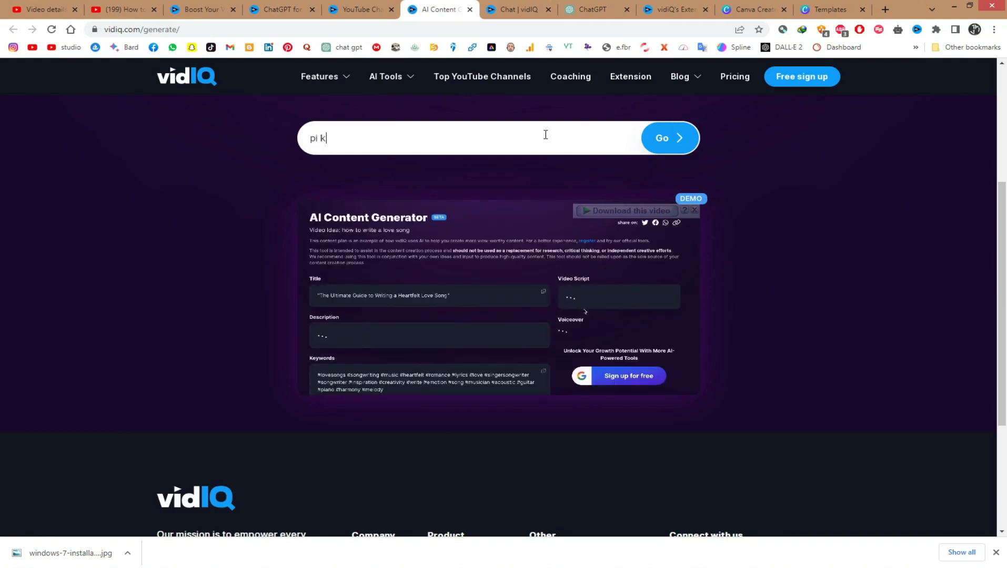
{"action": "type", "text": "yc"}
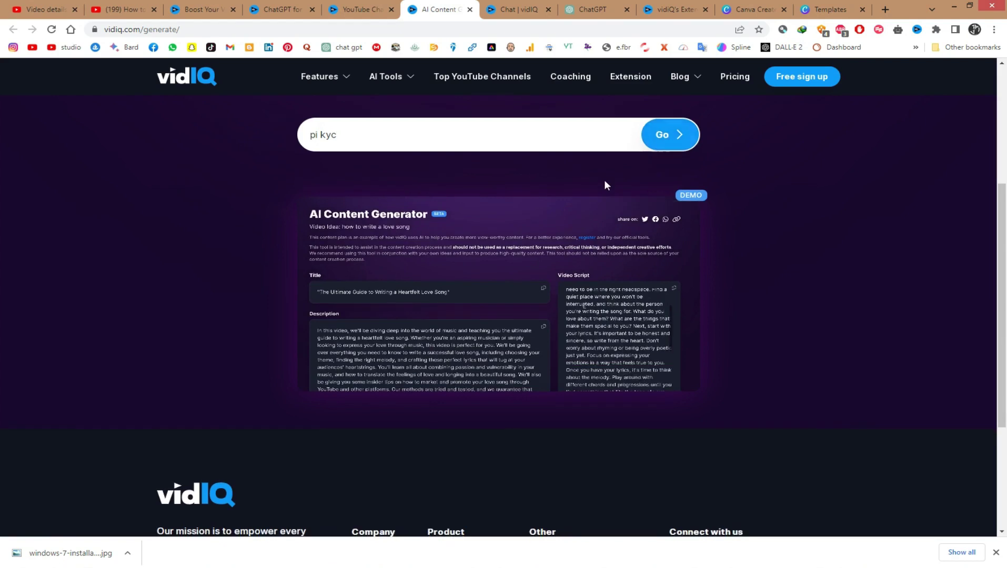
{"action": "scroll", "coordinate": [605, 182], "scroll_direction": "down", "scroll_amount": 4}
{"action": "scroll", "coordinate": [604, 192], "scroll_direction": "up", "scroll_amount": 5}
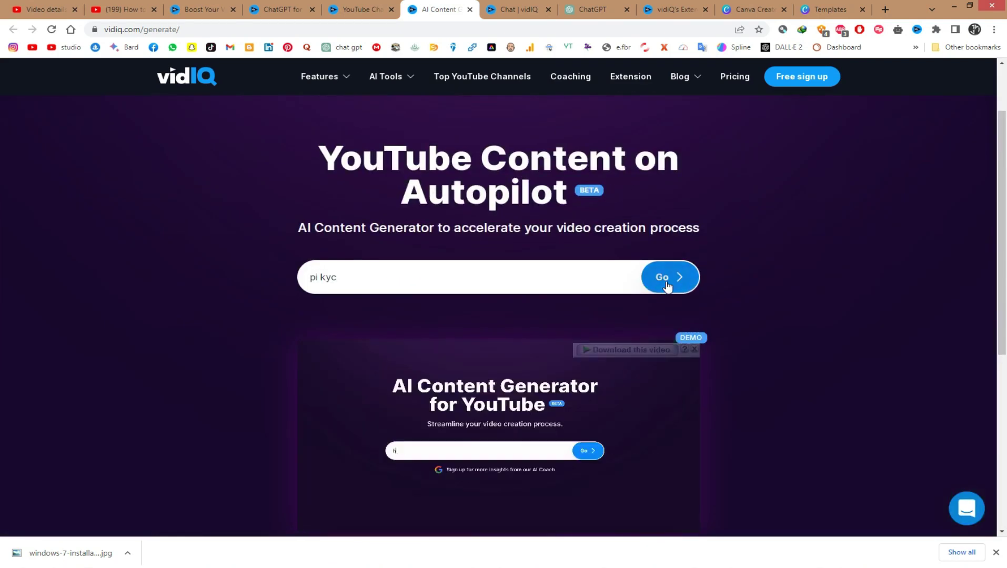
Switch to the YouTube Channel Name Generator, generate channel names for "graphics mania" and review the suggestions
{"action": "left_click", "coordinate": [359, 9]}
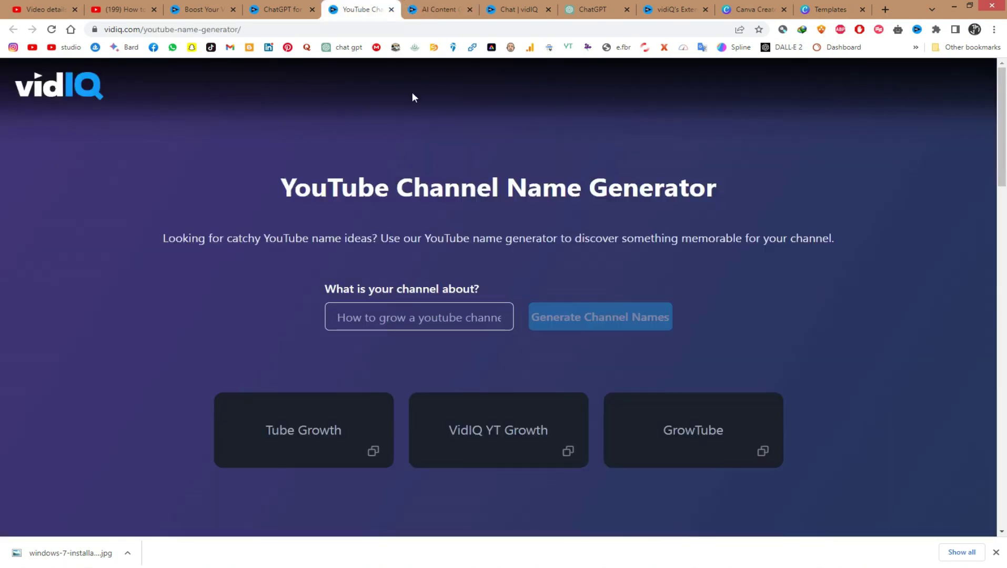
{"action": "left_click", "coordinate": [425, 322]}
{"action": "scroll", "coordinate": [423, 320], "scroll_direction": "down", "scroll_amount": 2}
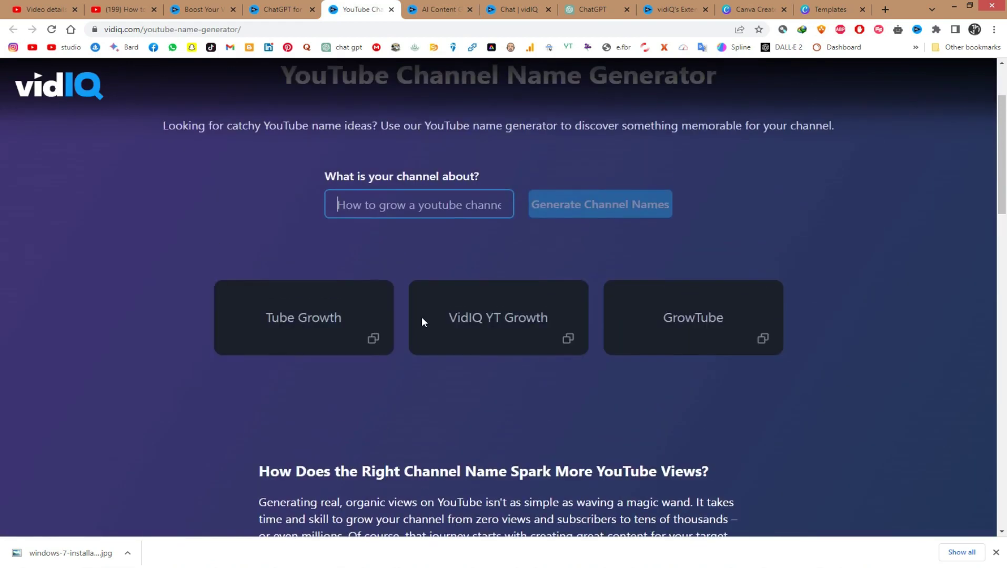
{"action": "left_click", "coordinate": [434, 206]}
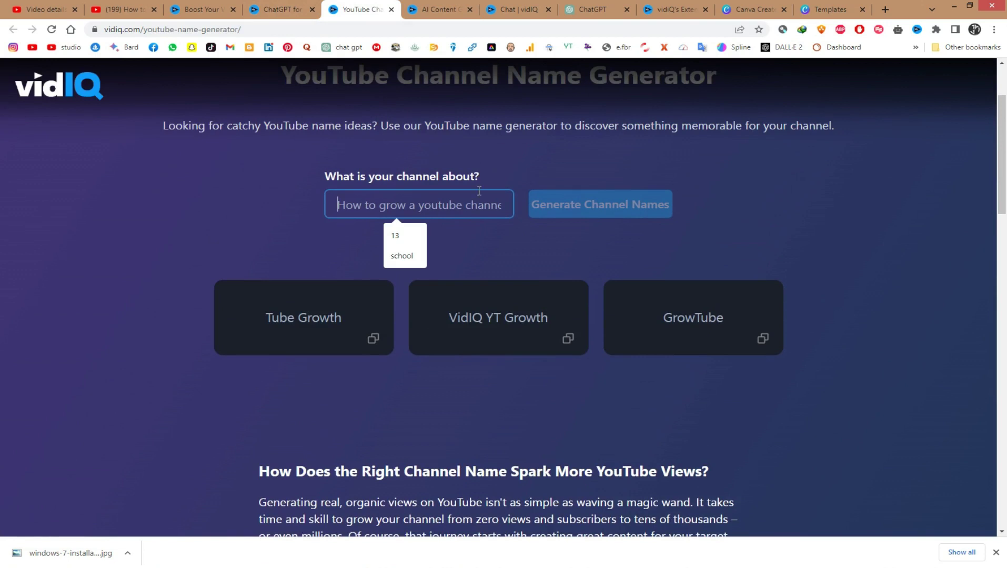
{"action": "type", "text": "graph"}
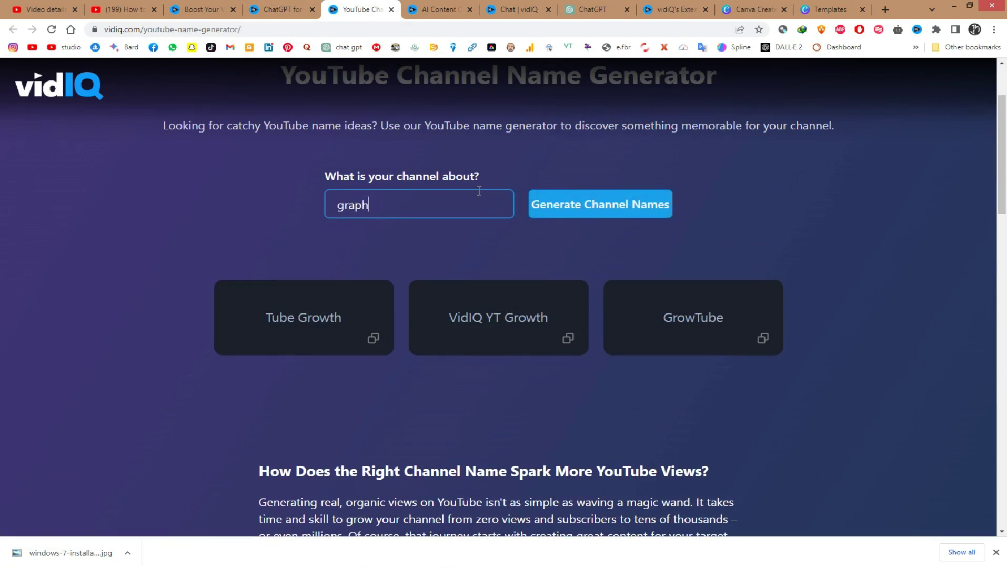
{"action": "type", "text": "mania"}
{"action": "left_click", "coordinate": [623, 207]}
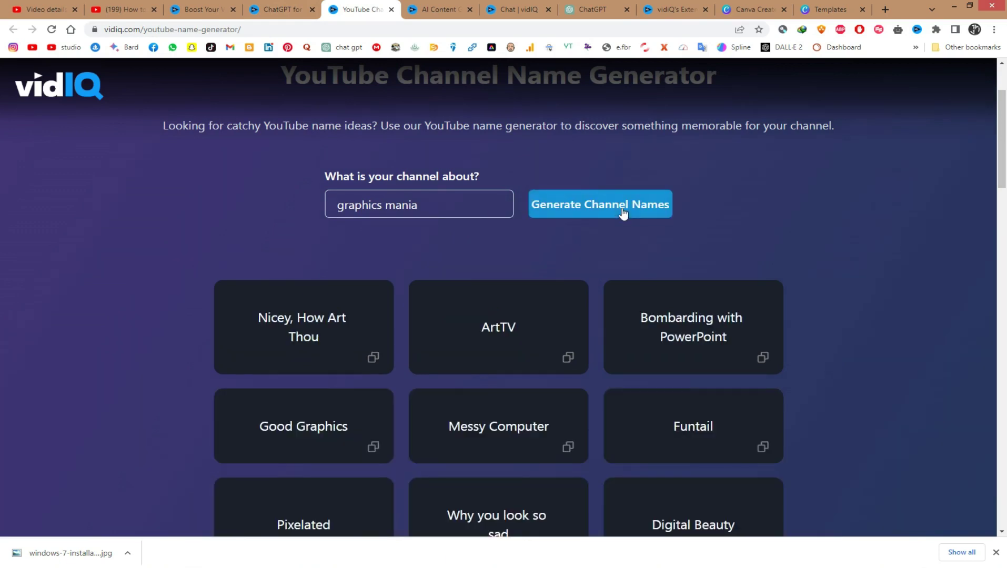
{"action": "scroll", "coordinate": [609, 351], "scroll_direction": "down", "scroll_amount": 6}
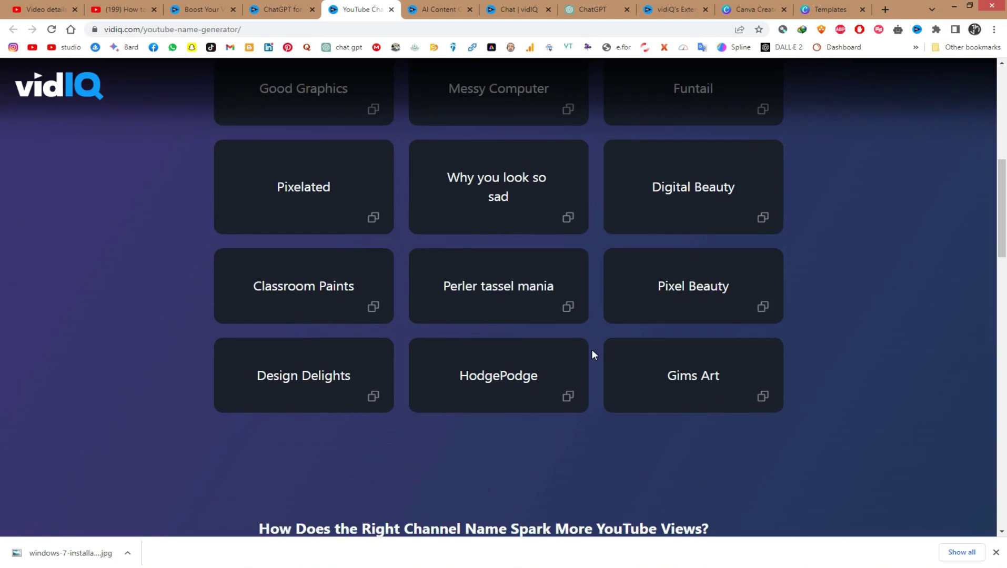
{"action": "scroll", "coordinate": [592, 349], "scroll_direction": "up", "scroll_amount": 2}
Try to start chatting from the ChatGPT for YouTubers page and dismiss the sign-in window
{"action": "left_click", "coordinate": [279, 9]}
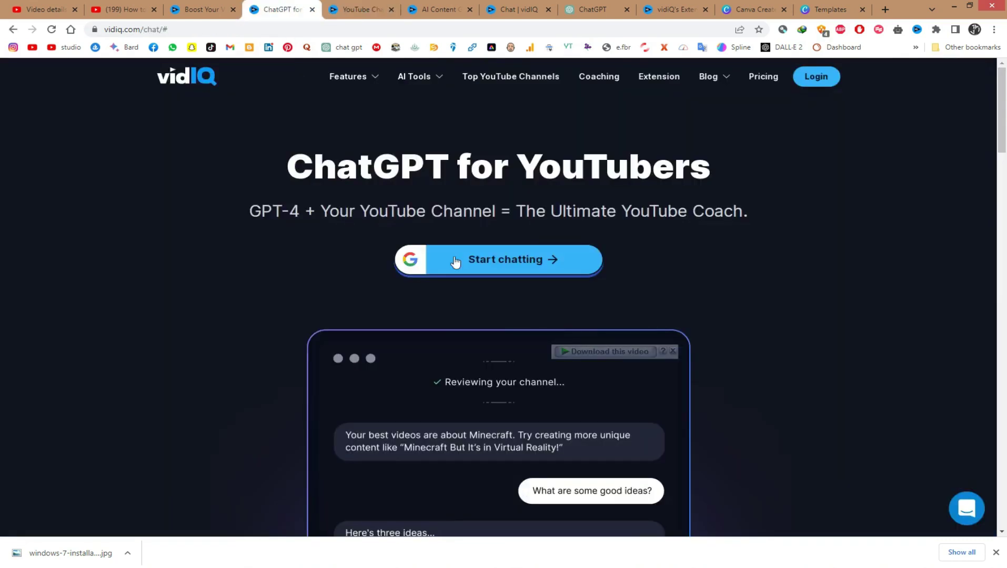
{"action": "left_click", "coordinate": [505, 260]}
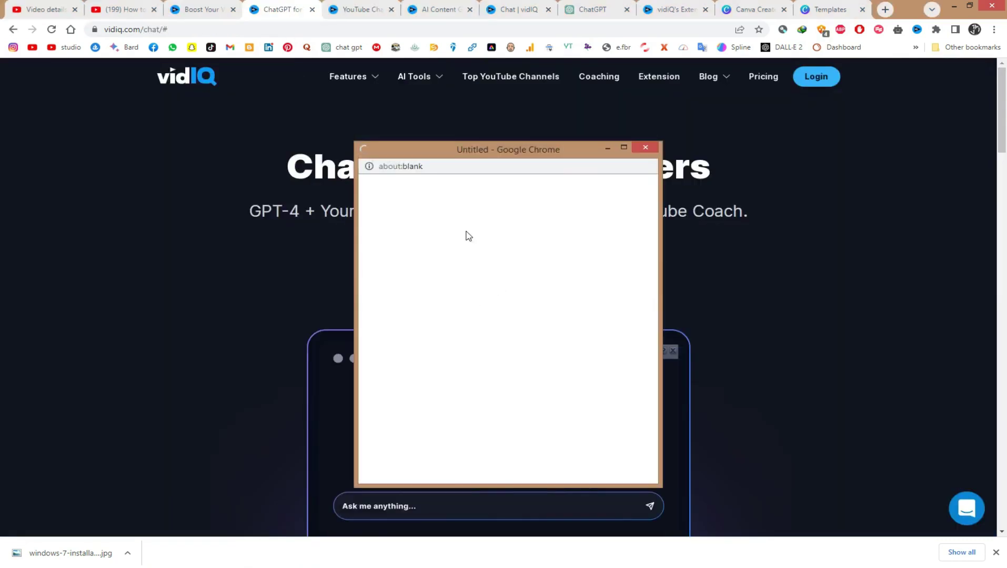
{"action": "left_click", "coordinate": [645, 147]}
Return to the AI Coach chat and toggle its mode to Basic and back to Advanced
{"action": "left_click", "coordinate": [520, 8]}
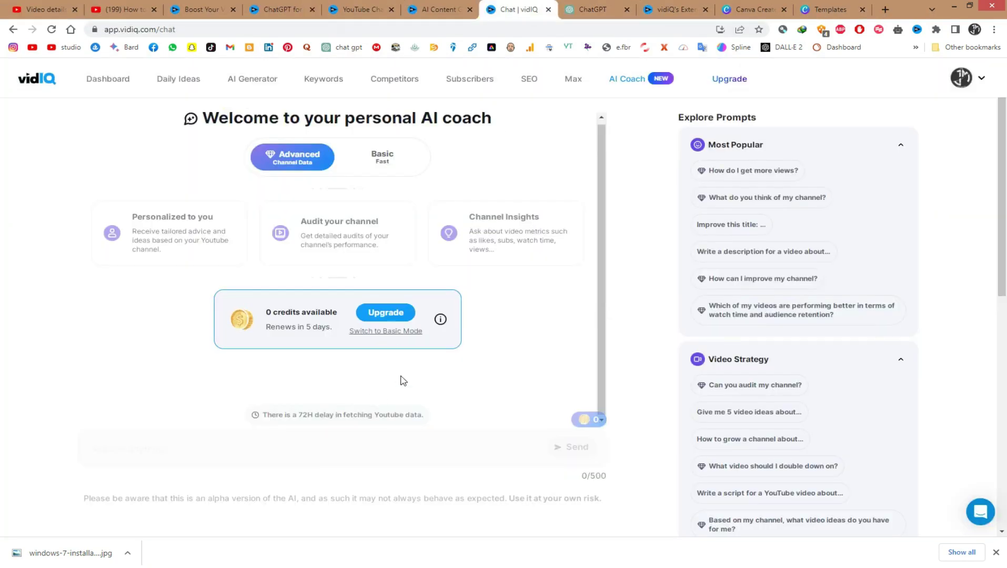
{"action": "left_click", "coordinate": [382, 157]}
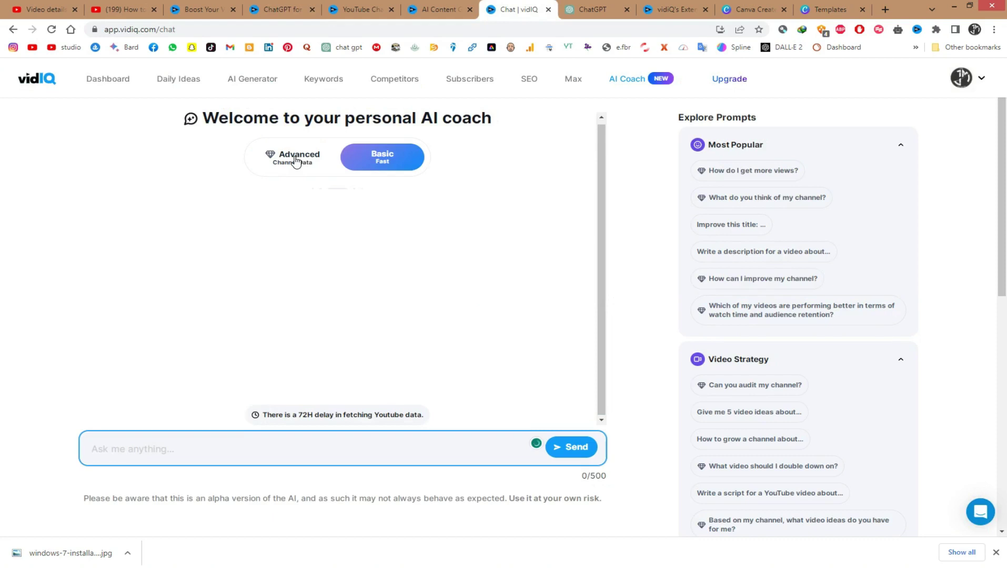
{"action": "left_click", "coordinate": [295, 160]}
{"action": "left_click", "coordinate": [202, 9]}
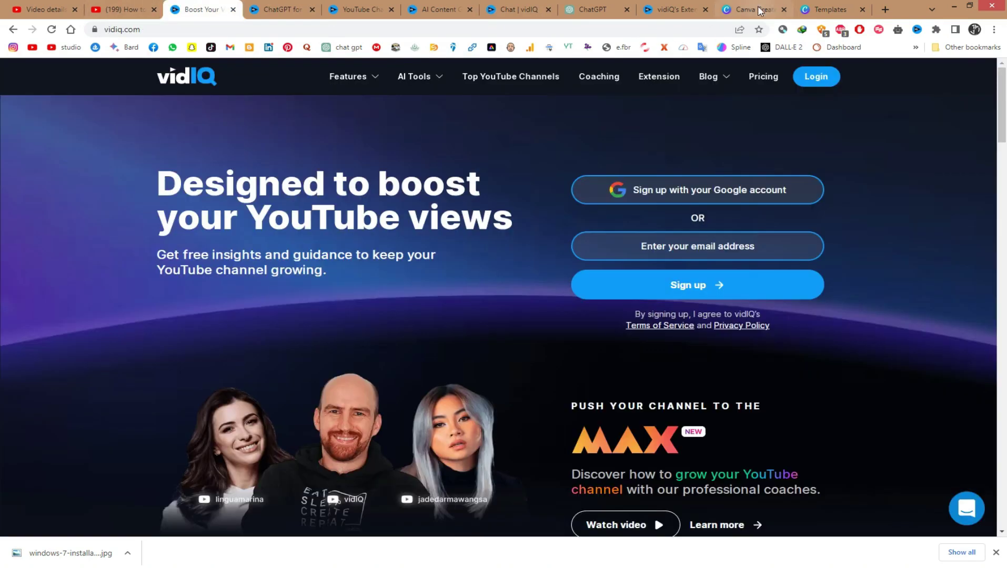
{"action": "left_click", "coordinate": [681, 6]}
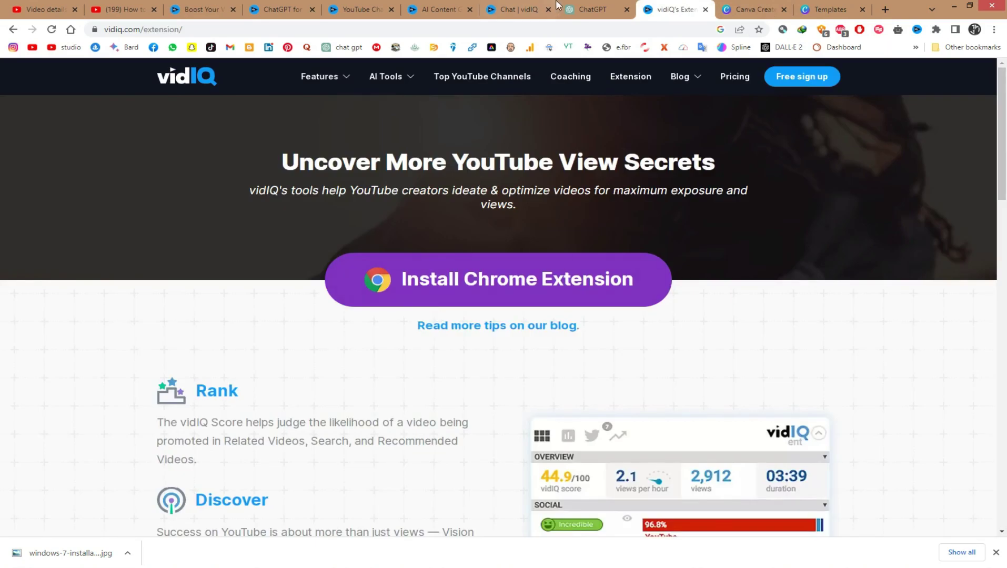
{"action": "left_click", "coordinate": [523, 11]}
Review the creator testimonials and the "What else can it do?" examples on the ChatGPT for YouTubers page
{"action": "left_click", "coordinate": [272, 8]}
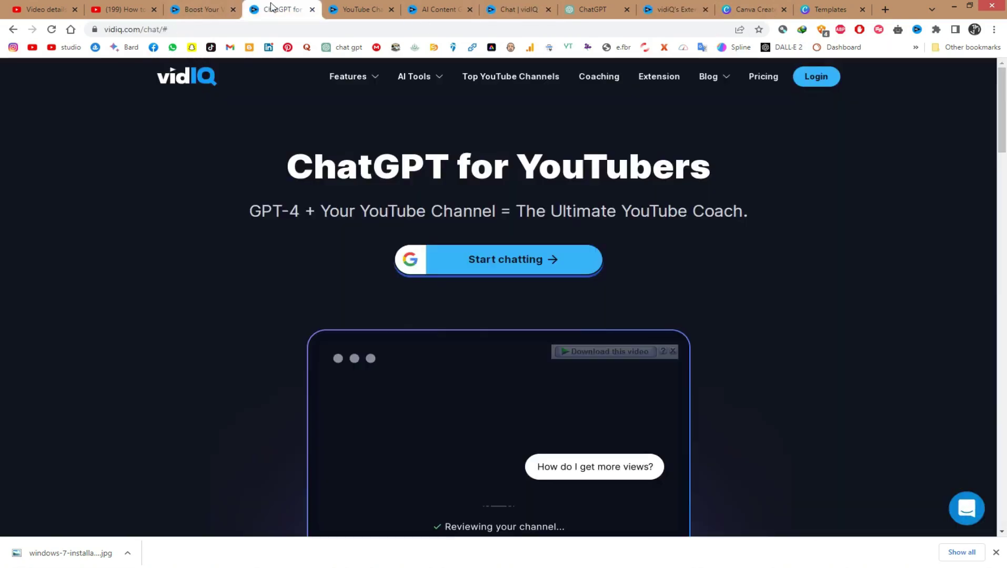
{"action": "scroll", "coordinate": [417, 310], "scroll_direction": "down", "scroll_amount": 12}
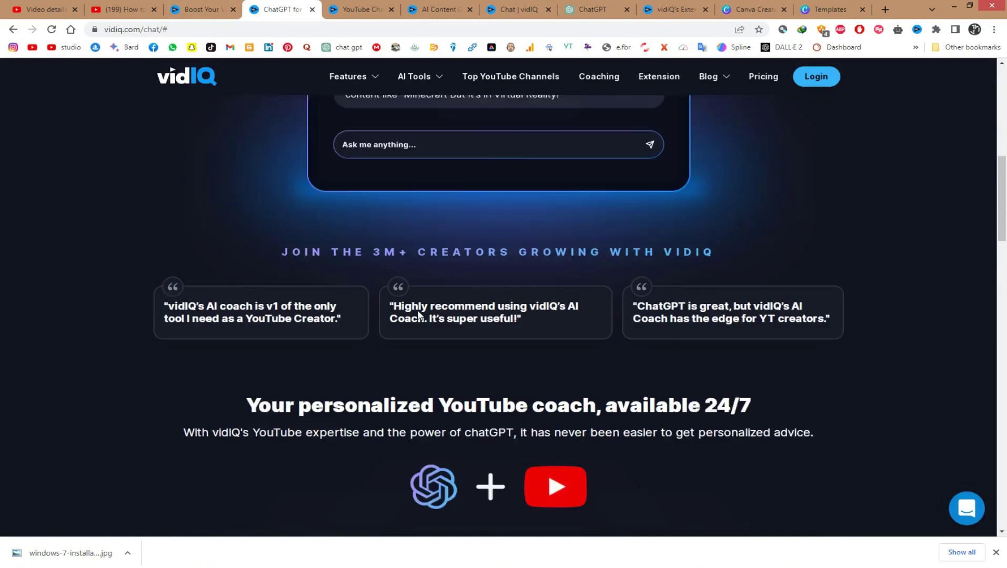
{"action": "scroll", "coordinate": [417, 312], "scroll_direction": "up", "scroll_amount": 2}
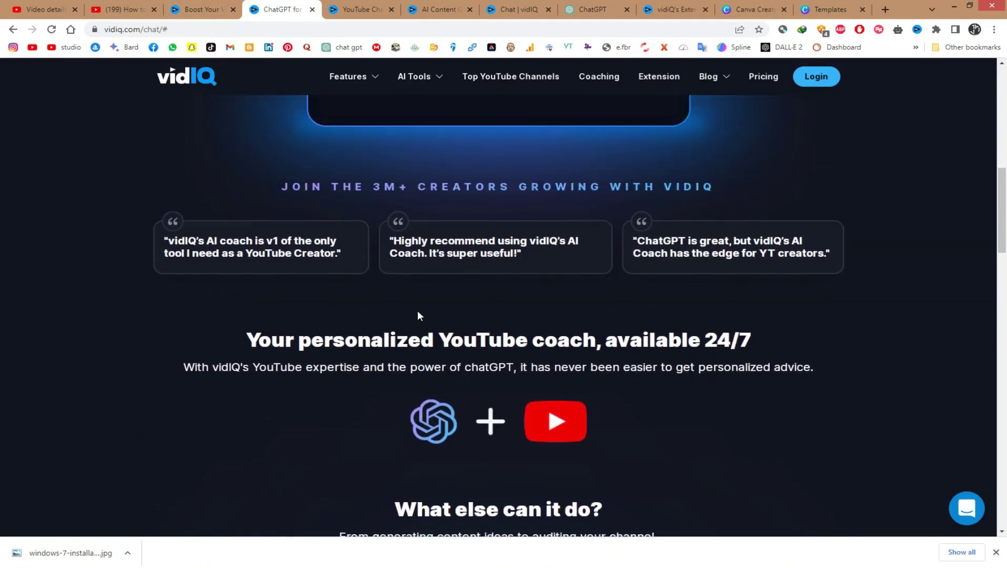
{"action": "scroll", "coordinate": [242, 313], "scroll_direction": "down", "scroll_amount": 4}
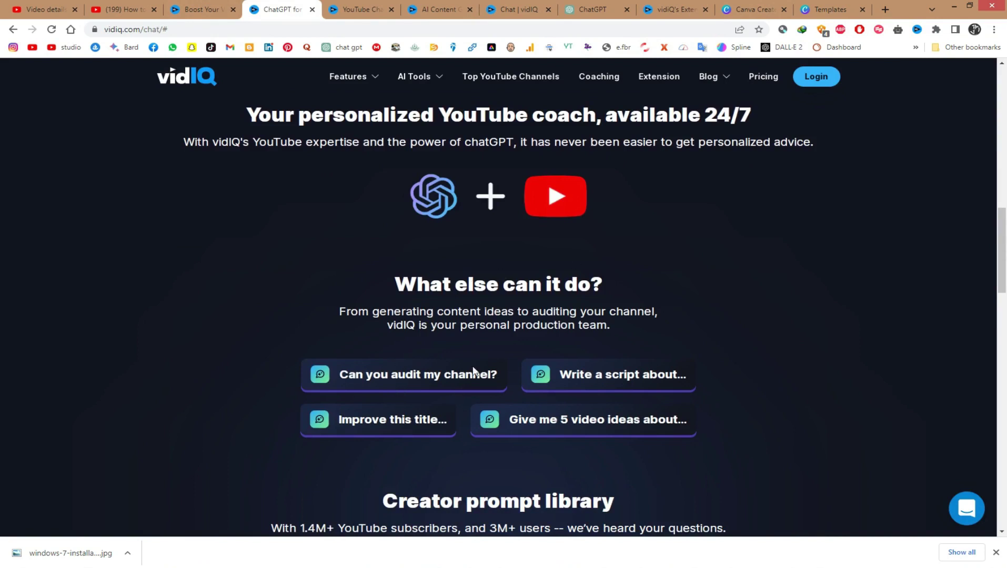
Switch to ChatGPT, show its chat.openai.com address and activate the message field
{"action": "left_click", "coordinate": [518, 9]}
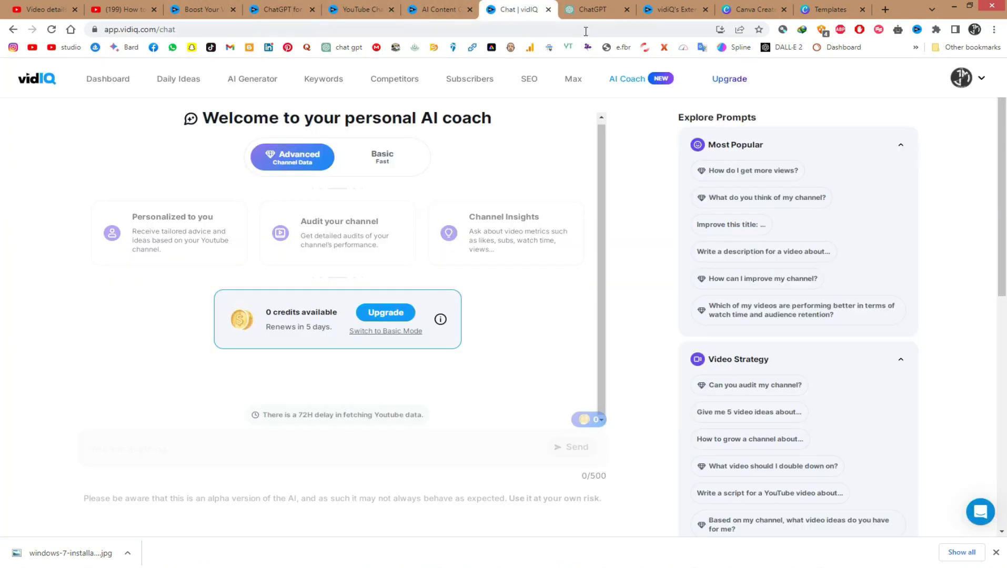
{"action": "left_click", "coordinate": [594, 14]}
{"action": "left_click", "coordinate": [200, 30]}
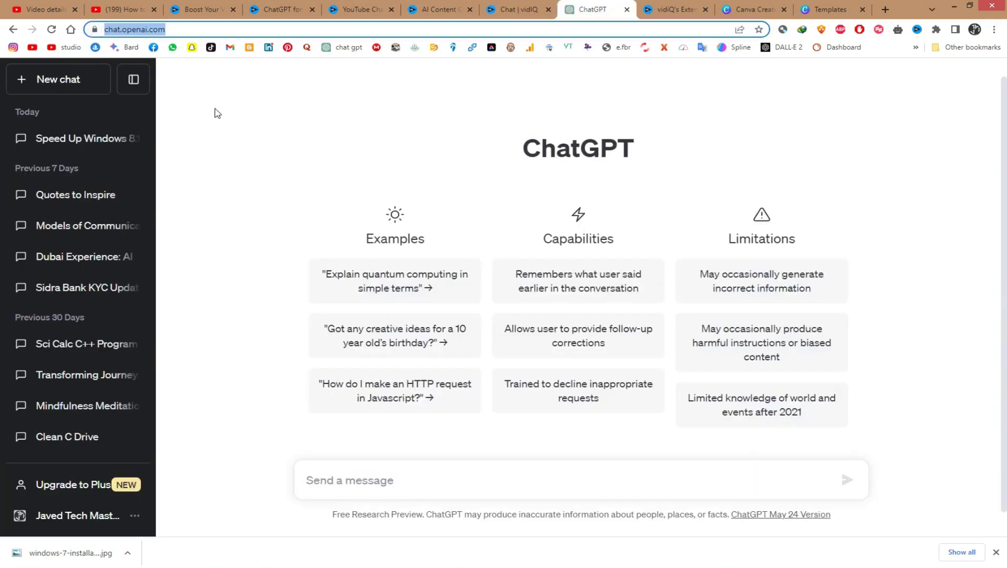
{"action": "left_click", "coordinate": [145, 30]}
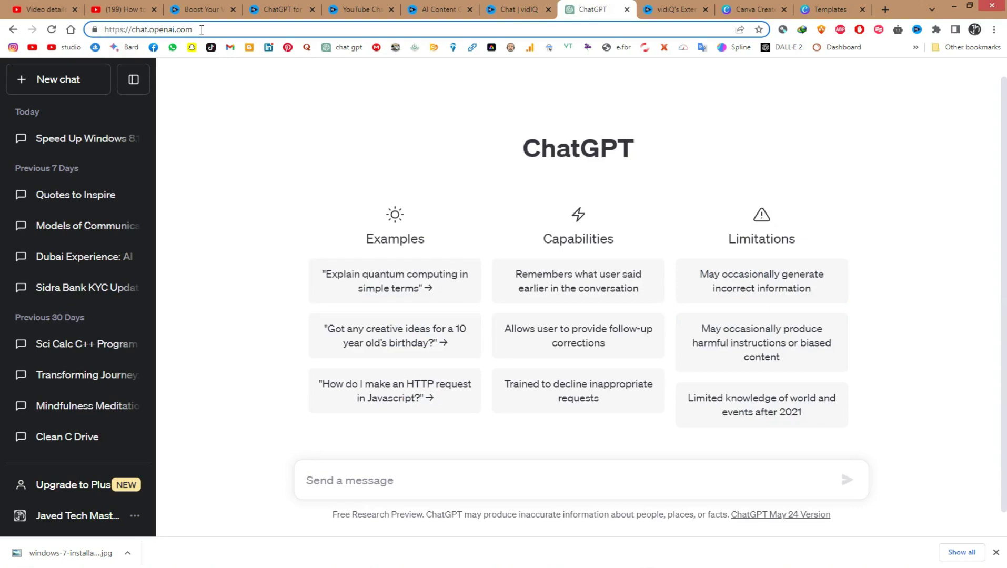
{"action": "left_click", "coordinate": [394, 481]}
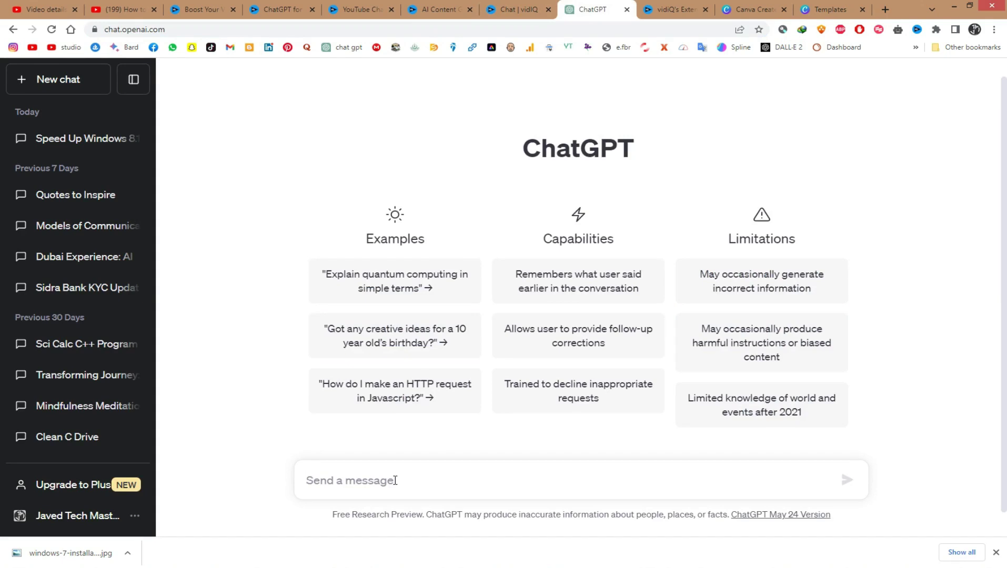
Switch to the video's details in YouTube Studio and copy "Pi Network New Update 2023" from its title
{"action": "left_click", "coordinate": [41, 6]}
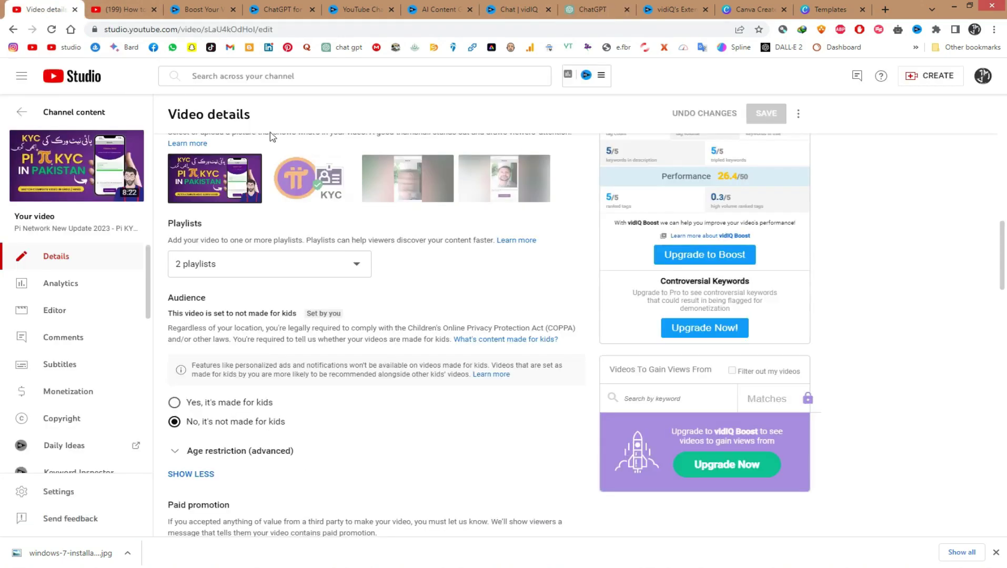
{"action": "scroll", "coordinate": [285, 158], "scroll_direction": "up", "scroll_amount": 15}
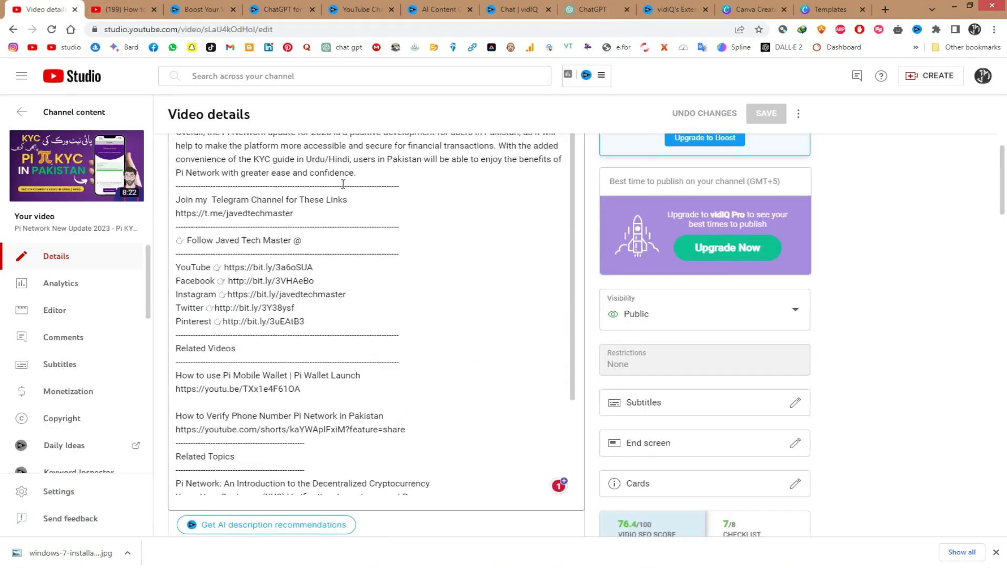
{"action": "left_click_drag", "start_coordinate": [293, 157], "coordinate": [176, 157]}
{"action": "right_click", "coordinate": [177, 158]}
{"action": "left_click", "coordinate": [208, 179]}
Return to ChatGPT and send the prompt: create youtube title about "Pi Network New Update 2023"
{"action": "left_click", "coordinate": [505, 9]}
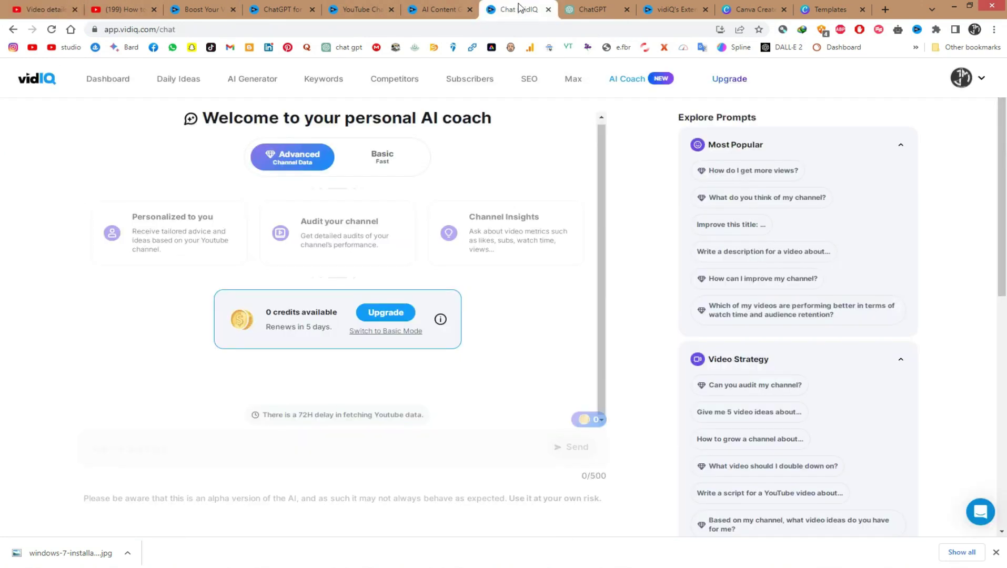
{"action": "left_click", "coordinate": [579, 9]}
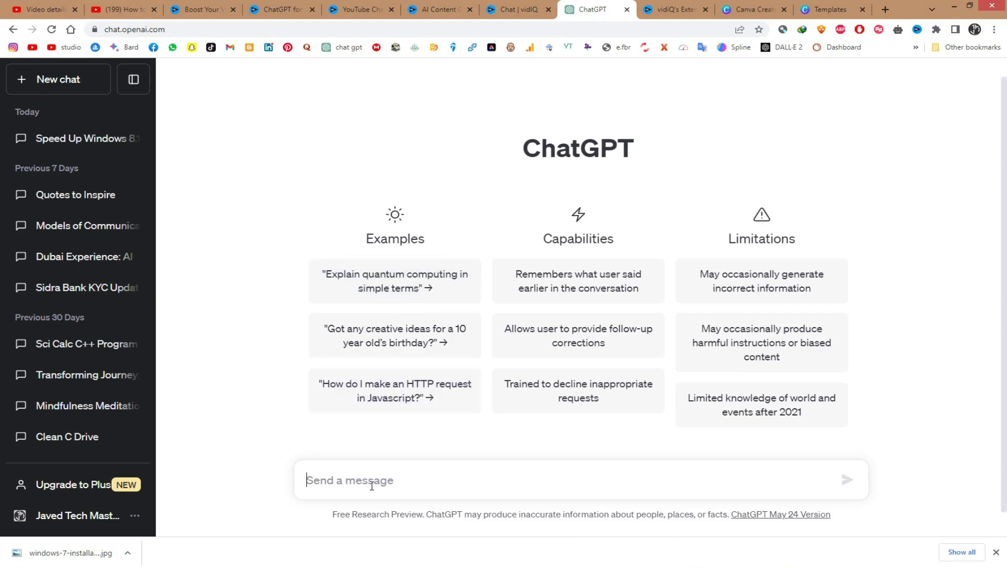
{"action": "type", "text": "creat"}
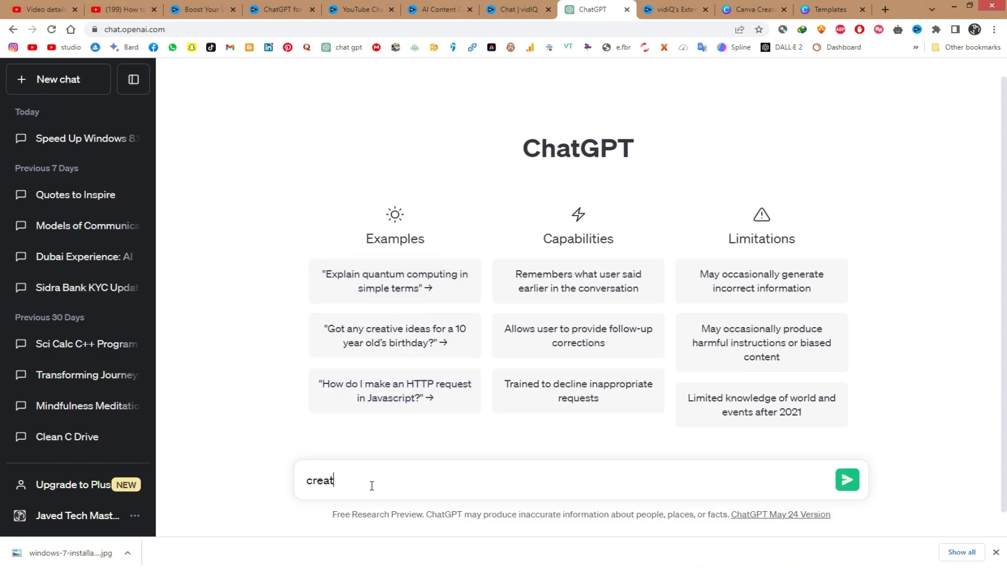
{"action": "type", "text": "e youtube title \""}
{"action": "key", "text": "ctrl+v"}
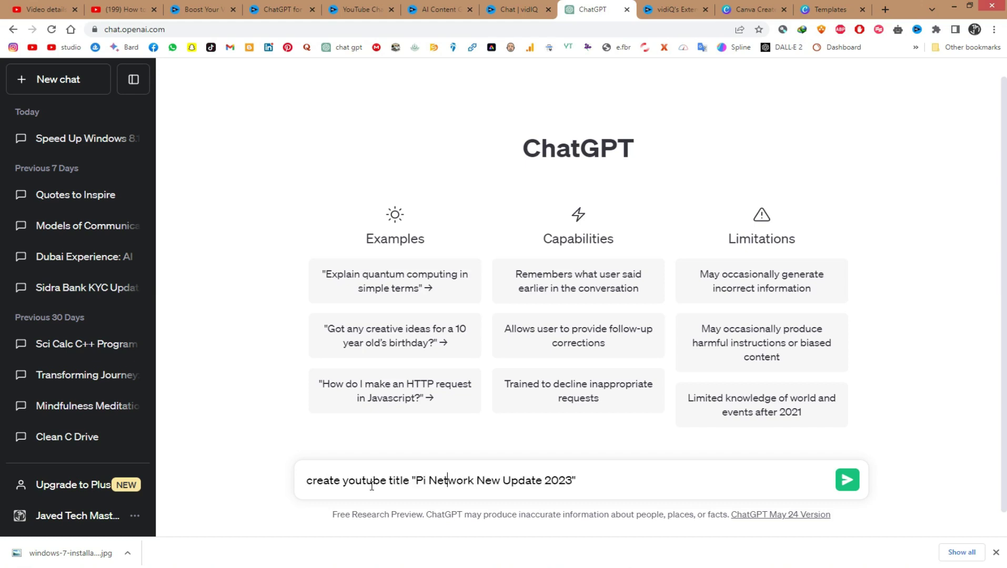
{"action": "type", "text": "abo"}
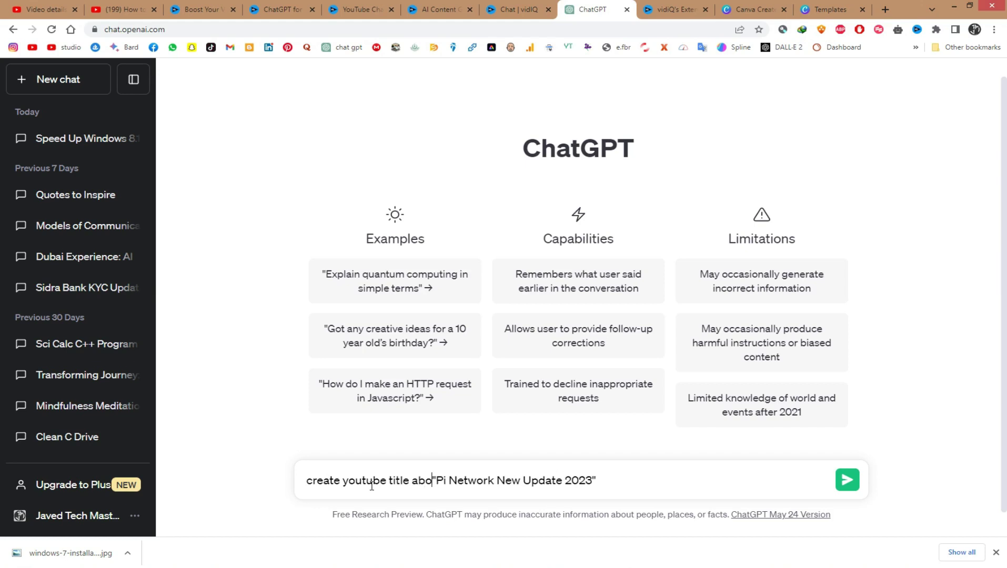
{"action": "type", "text": "ut"}
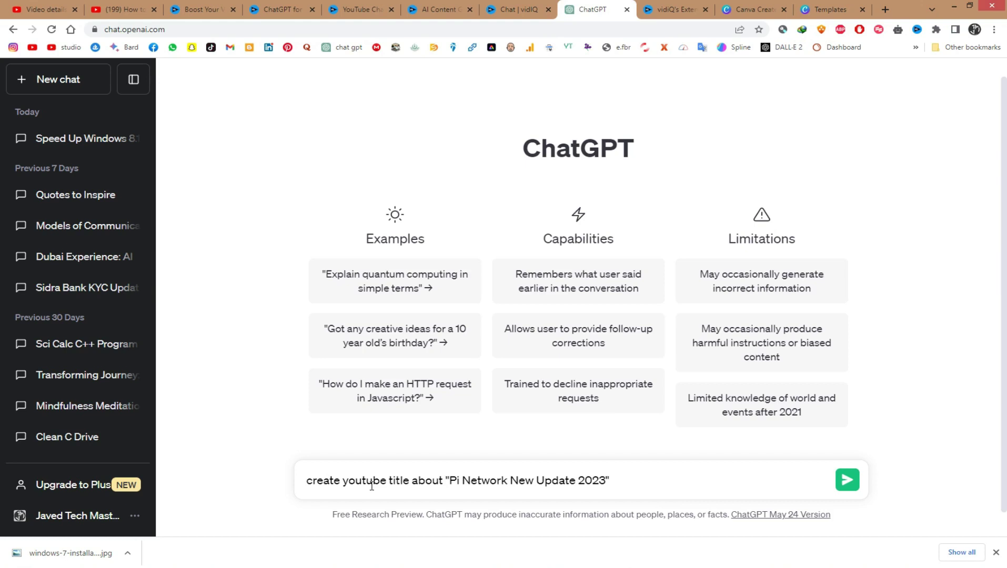
{"action": "key", "text": "Return"}
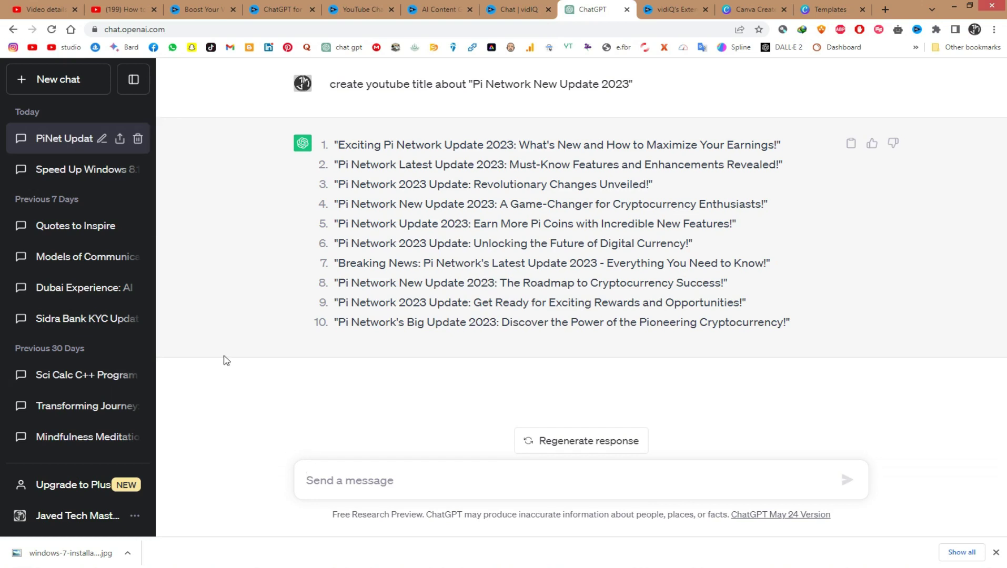
Reuse the earlier title prompt, changing it to request a YouTube description, and send: create youtube description about "Pi Network New Update 2023
{"action": "left_click_drag", "start_coordinate": [631, 85], "coordinate": [326, 87]}
{"action": "right_click", "coordinate": [338, 80]}
{"action": "left_click", "coordinate": [359, 90]}
{"action": "left_click", "coordinate": [352, 473]}
{"action": "key", "text": "ctrl+v"}
{"action": "double_click", "coordinate": [400, 480]}
{"action": "type", "text": "descr"}
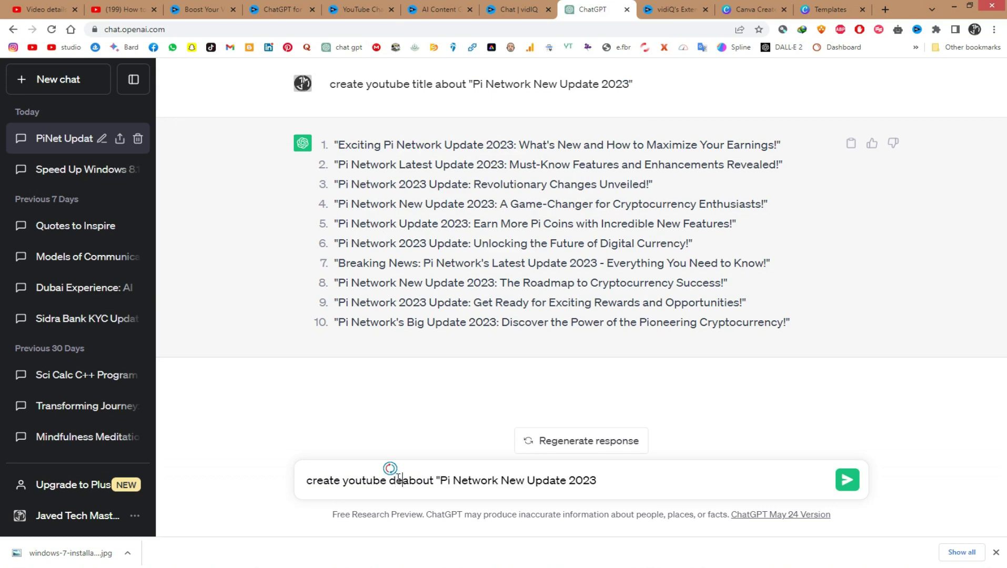
{"action": "type", "text": "iptio"}
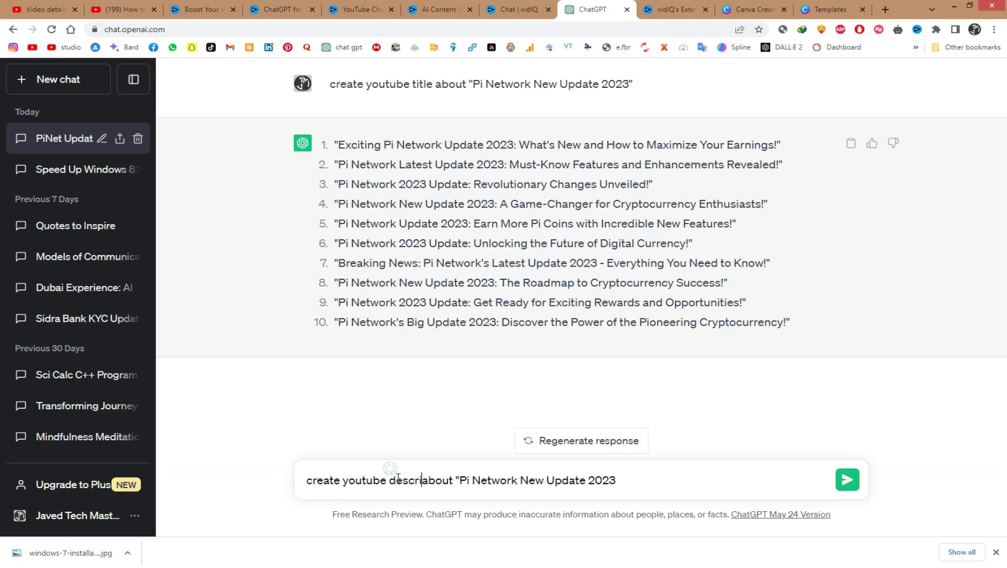
{"action": "type", "text": "n"}
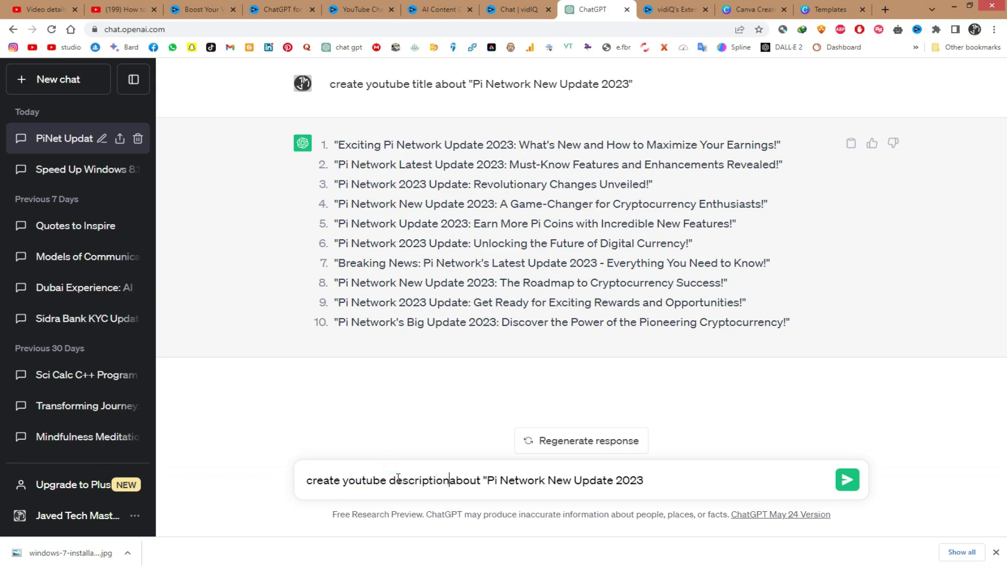
{"action": "key", "text": "Return"}
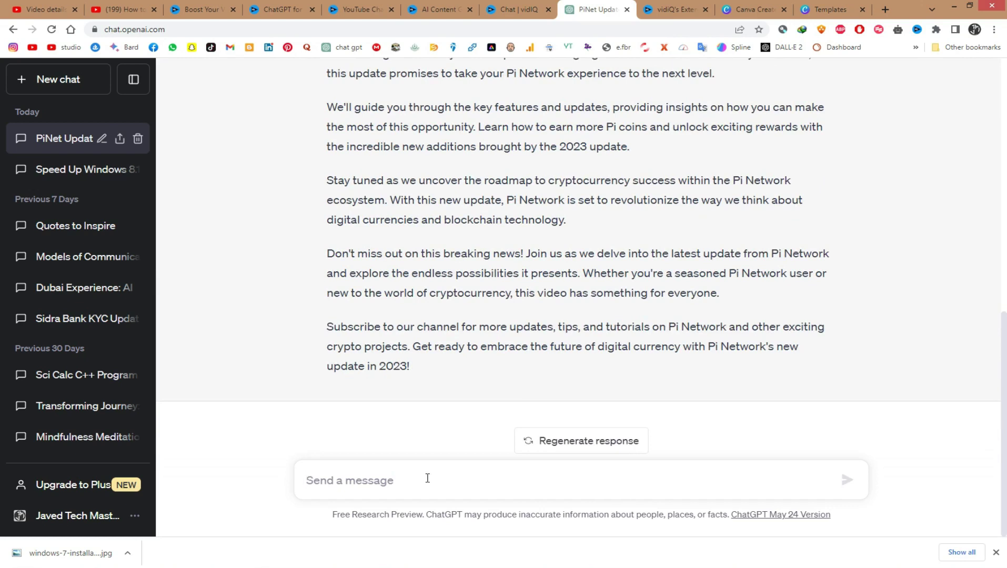
Paste the prompt again, reword it to ask for tags, and send: create tags about "Pi Network New Update 2023
{"action": "key", "text": "ctrl+v"}
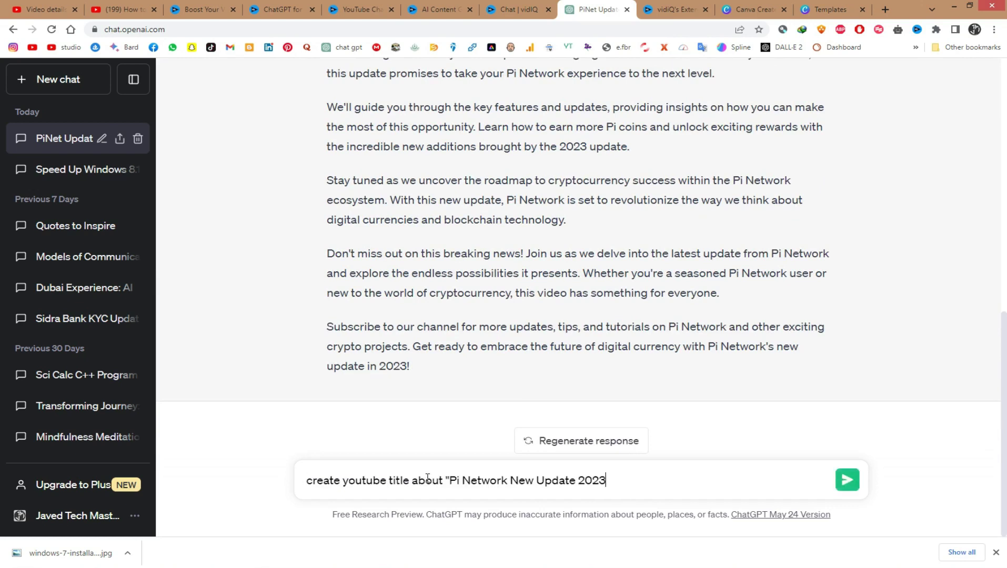
{"action": "left_click_drag", "start_coordinate": [444, 480], "coordinate": [342, 481]}
{"action": "type", "text": "tags"}
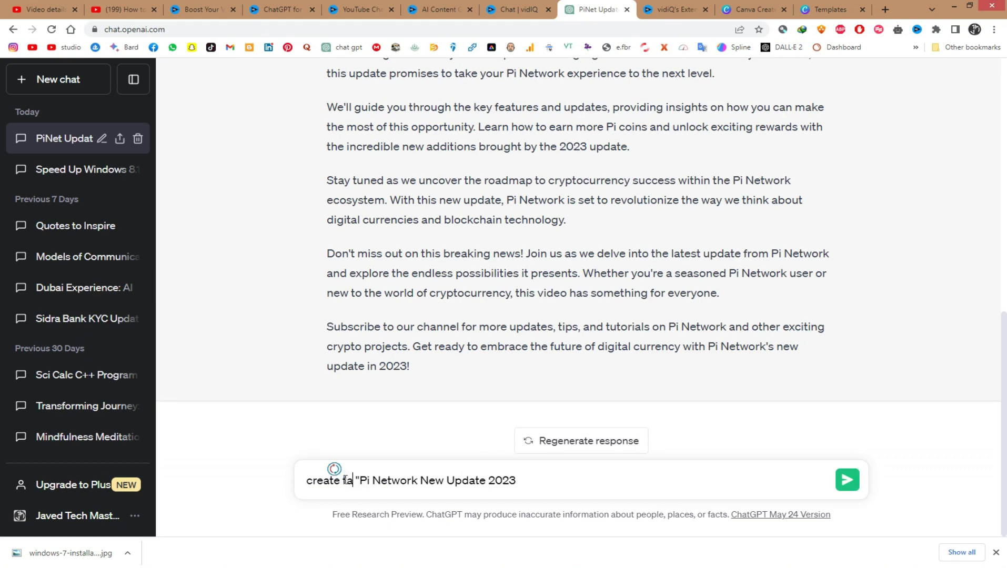
{"action": "type", "text": " about"}
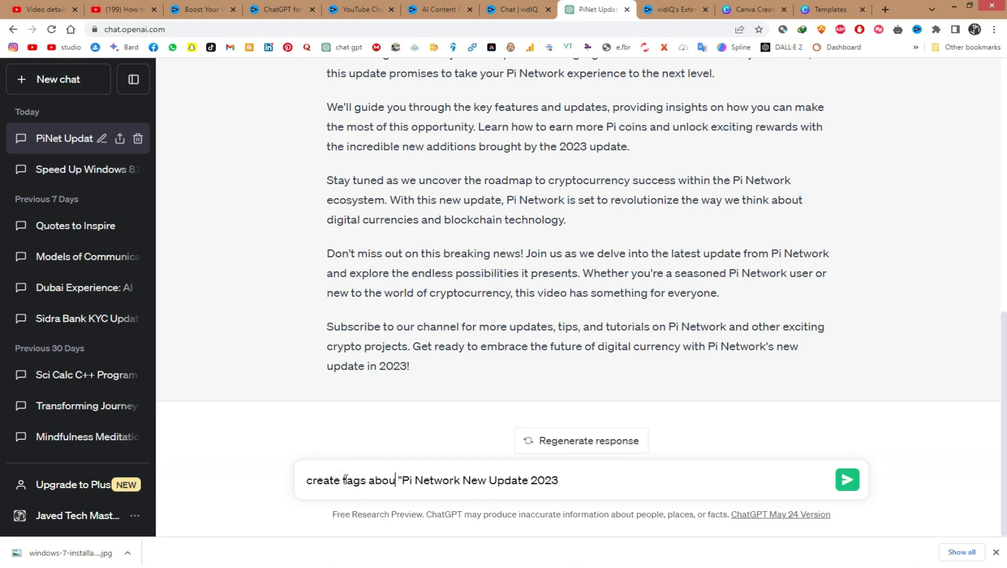
{"action": "key", "text": "Return"}
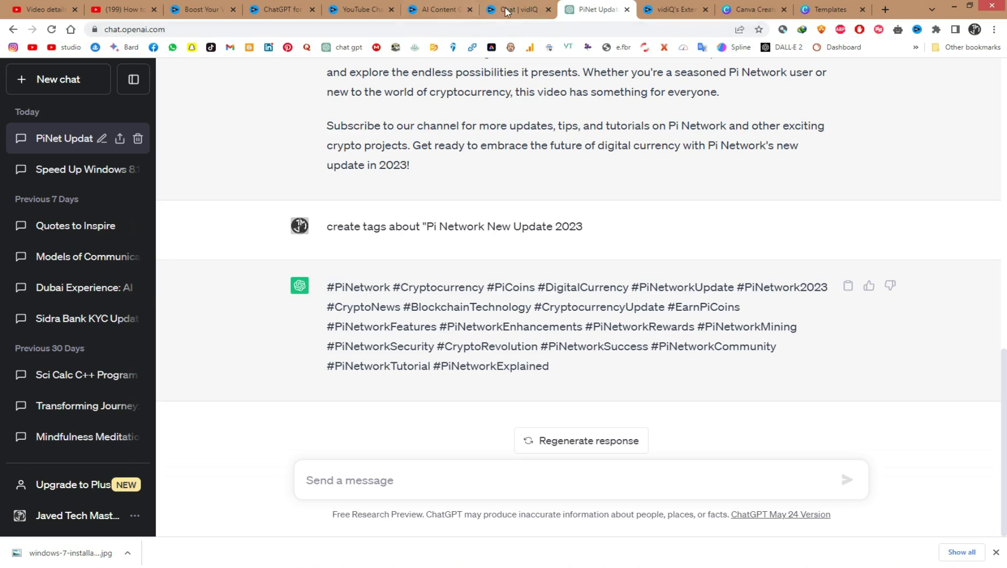
Revisit the generated titles and the open vidIQ pages, and examine the video tags and channel tags on the Windows 7 YouTube video
{"action": "scroll", "coordinate": [413, 68], "scroll_direction": "up", "scroll_amount": 15}
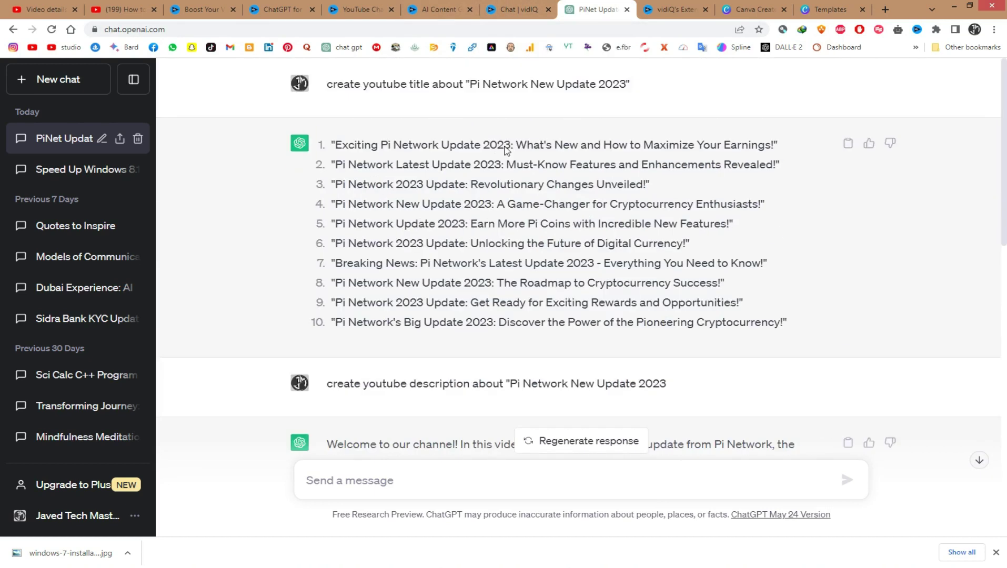
{"action": "left_click", "coordinate": [507, 6]}
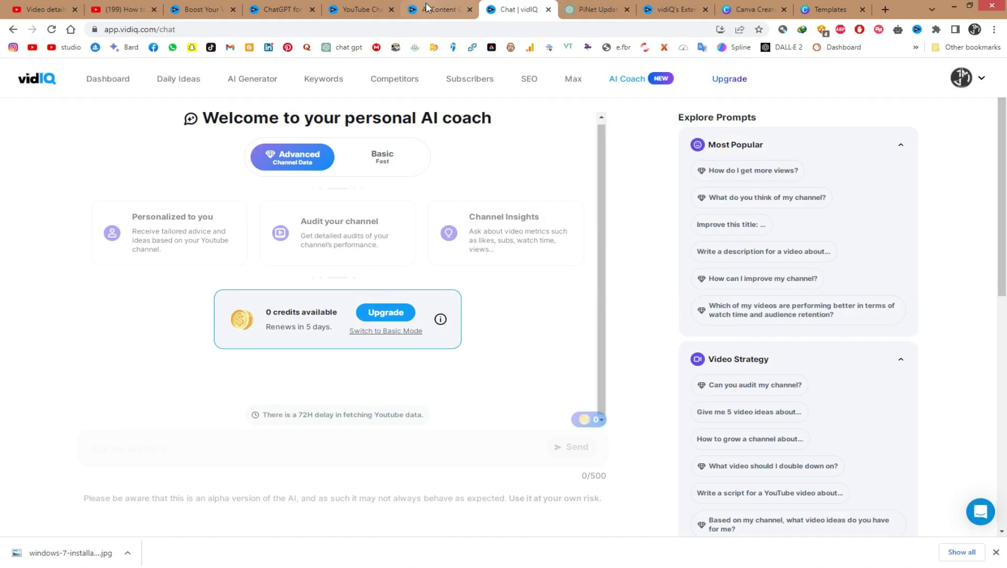
{"action": "left_click", "coordinate": [426, 7]}
{"action": "left_click", "coordinate": [357, 6]}
{"action": "left_click", "coordinate": [284, 8]}
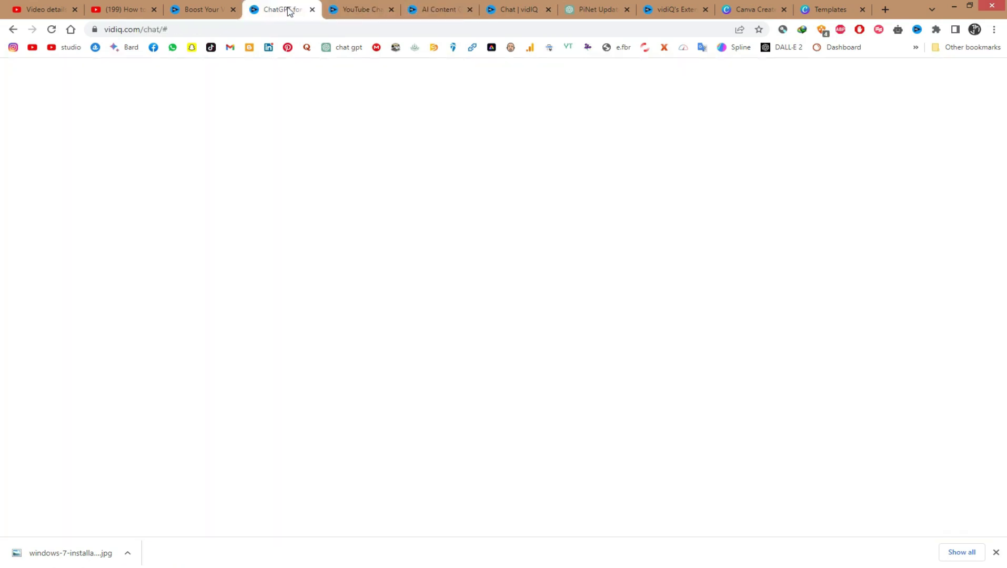
{"action": "left_click", "coordinate": [204, 7]}
{"action": "left_click", "coordinate": [138, 10]}
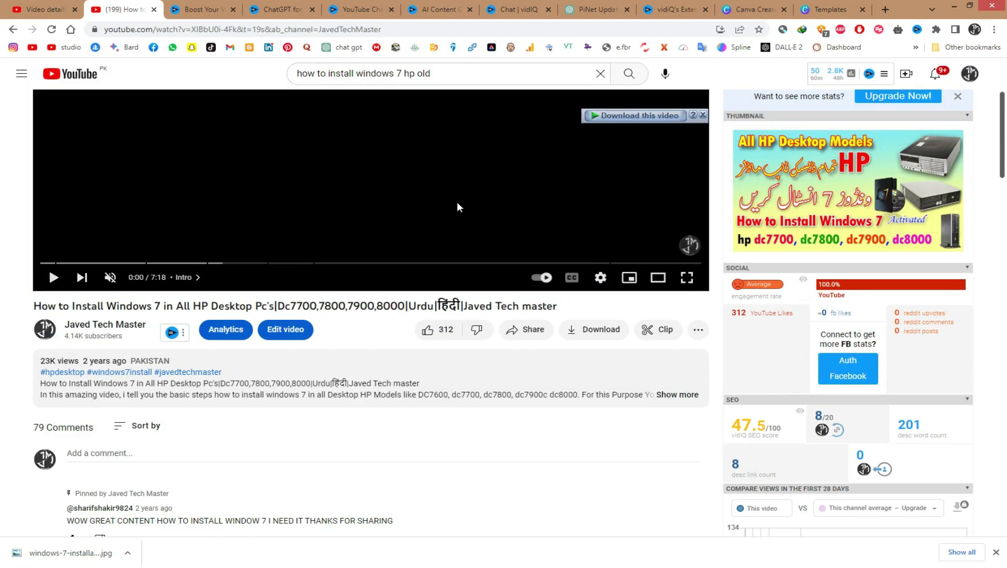
{"action": "scroll", "coordinate": [866, 402], "scroll_direction": "down", "scroll_amount": 10}
{"action": "scroll", "coordinate": [865, 400], "scroll_direction": "down", "scroll_amount": 5}
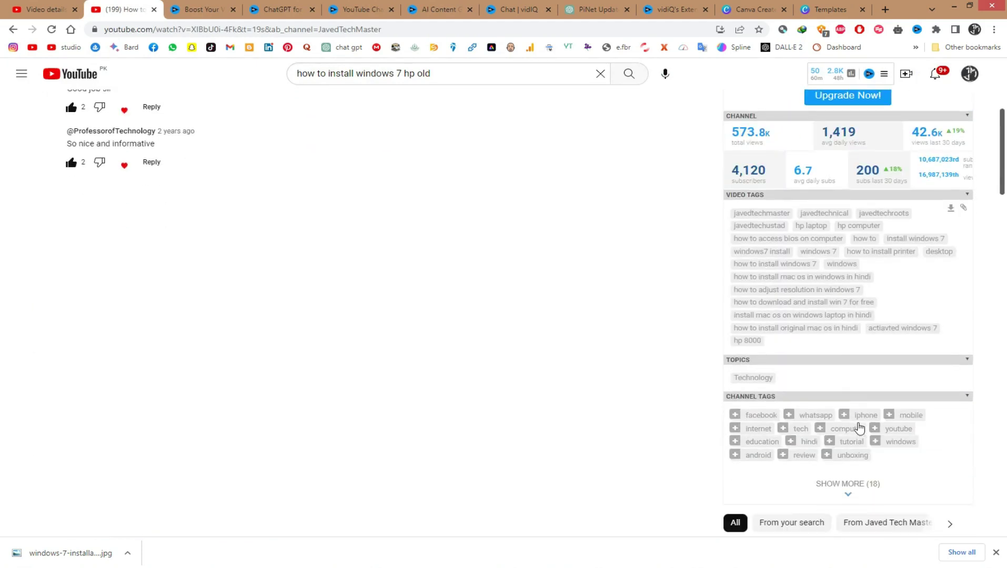
Switch to the Pi Network video's details in YouTube Studio and review its full description
{"action": "left_click", "coordinate": [39, 10]}
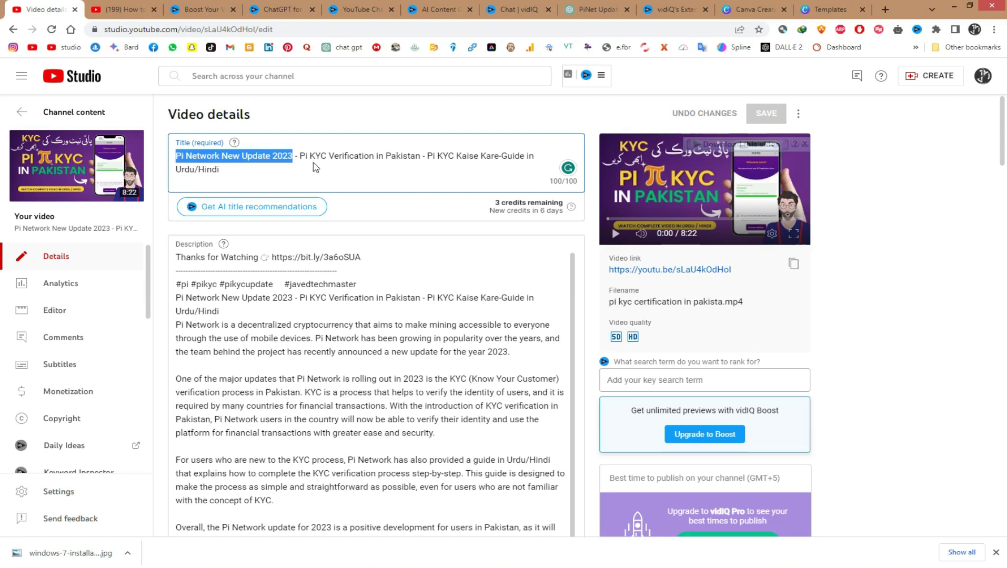
{"action": "scroll", "coordinate": [366, 390], "scroll_direction": "down", "scroll_amount": 4}
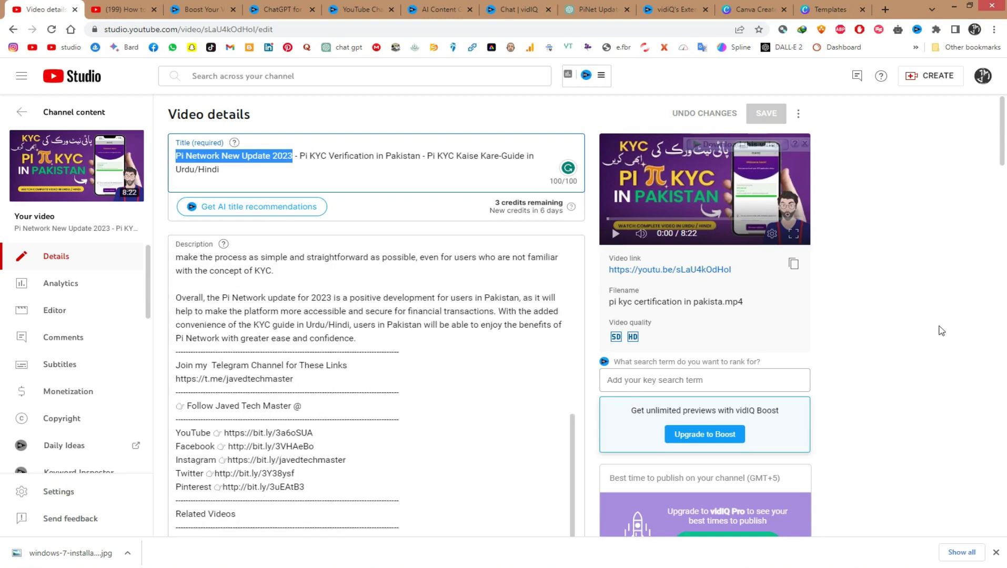
{"action": "scroll", "coordinate": [368, 395], "scroll_direction": "up", "scroll_amount": 4}
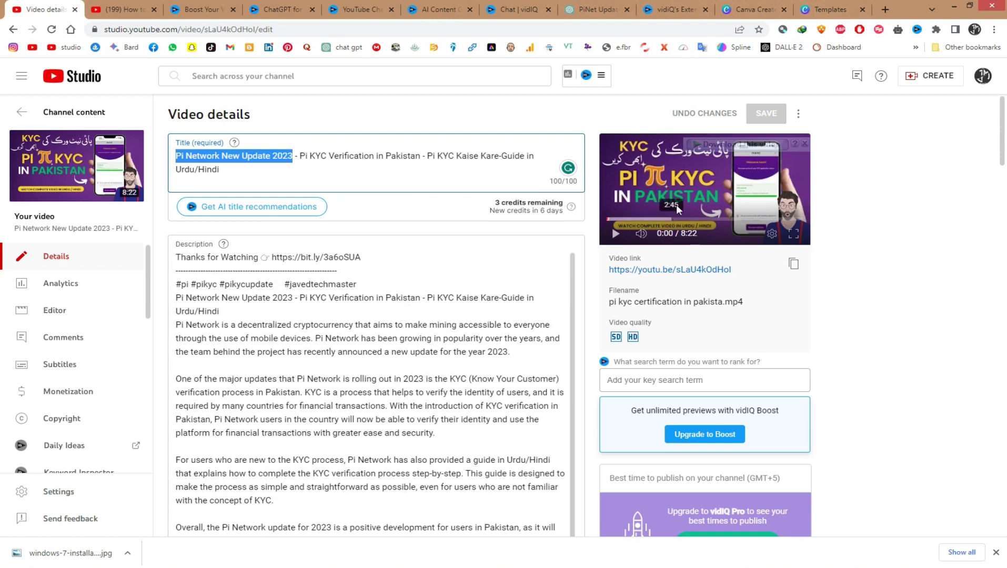
Switch to the Canva Create page and review the Visual Suite introduction, the Magic Design section and its AI feature cards
{"action": "left_click", "coordinate": [752, 9]}
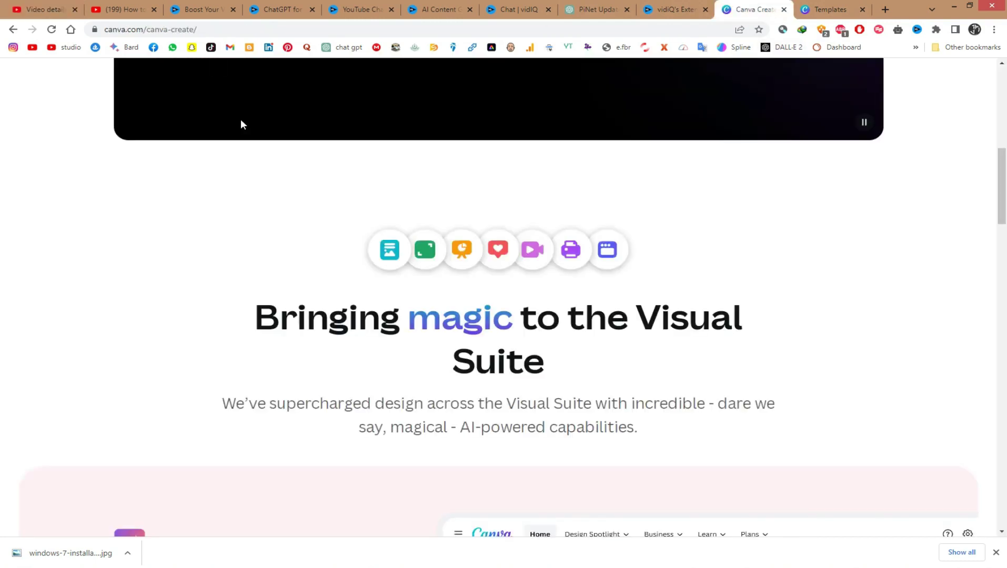
{"action": "scroll", "coordinate": [189, 300], "scroll_direction": "up", "scroll_amount": 7}
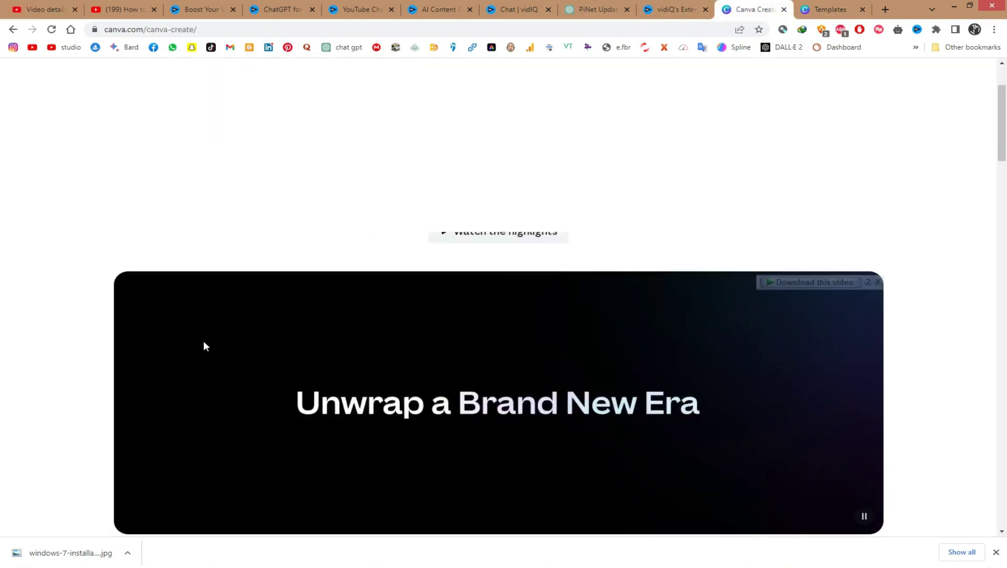
{"action": "mouse_move", "coordinate": [236, 302]}
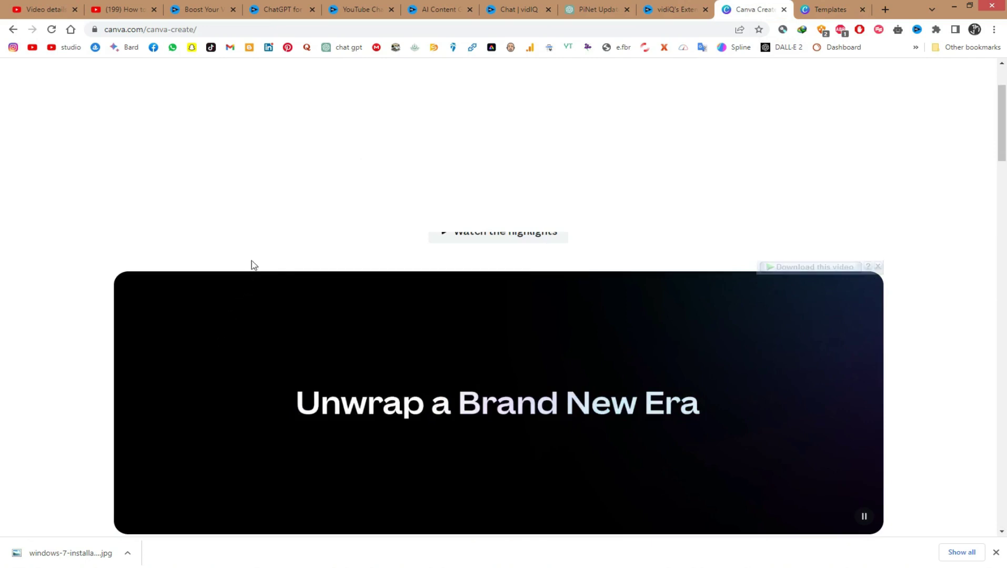
{"action": "scroll", "coordinate": [294, 263], "scroll_direction": "down", "scroll_amount": 6}
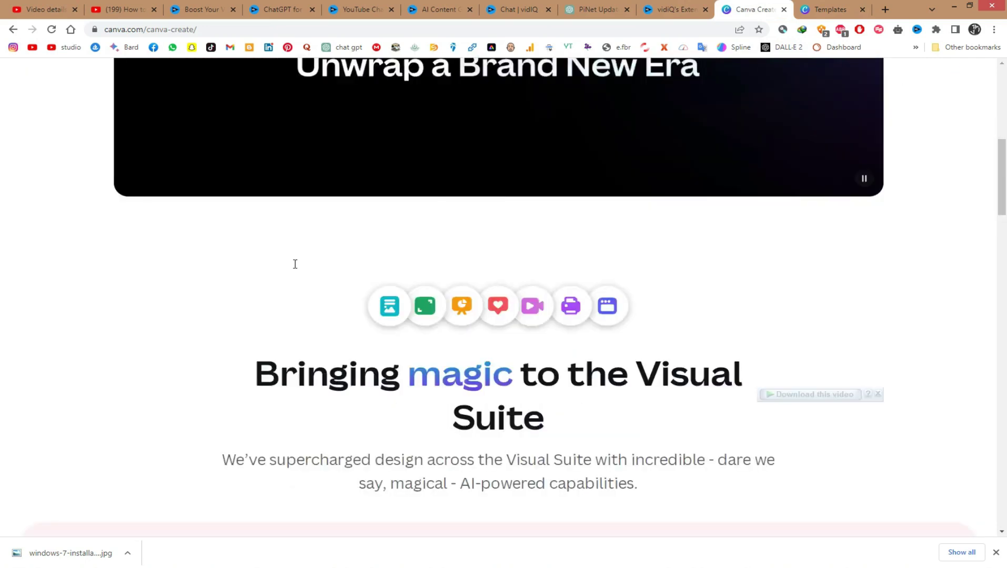
{"action": "scroll", "coordinate": [295, 264], "scroll_direction": "down", "scroll_amount": 12}
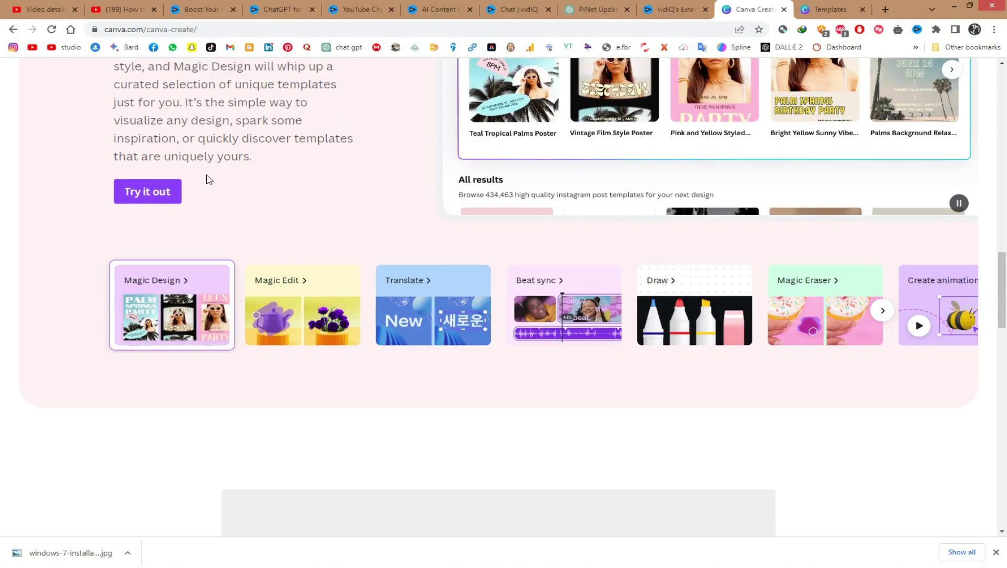
{"action": "scroll", "coordinate": [209, 180], "scroll_direction": "up", "scroll_amount": 9}
{"action": "scroll", "coordinate": [214, 193], "scroll_direction": "down", "scroll_amount": 5}
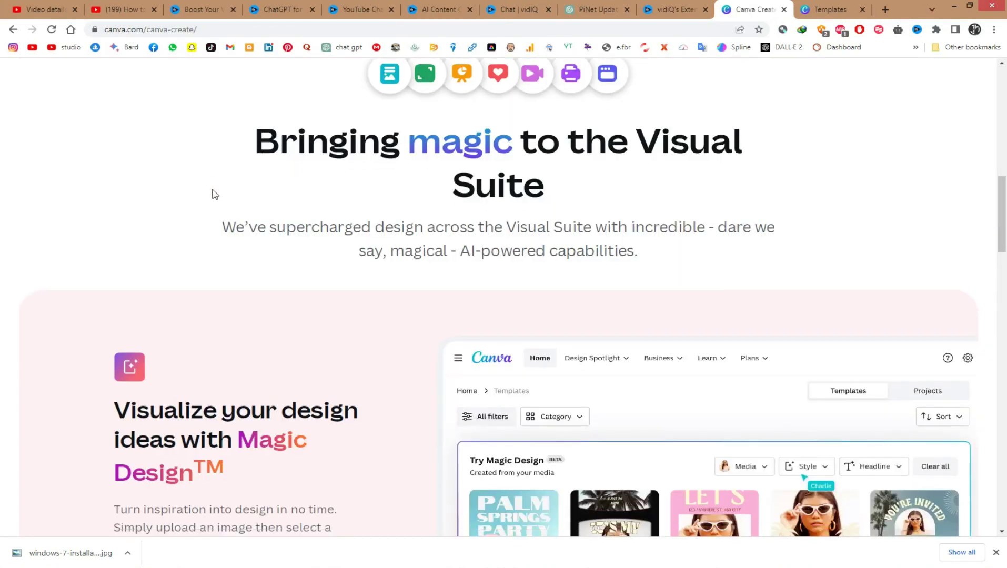
{"action": "scroll", "coordinate": [217, 200], "scroll_direction": "down", "scroll_amount": 3}
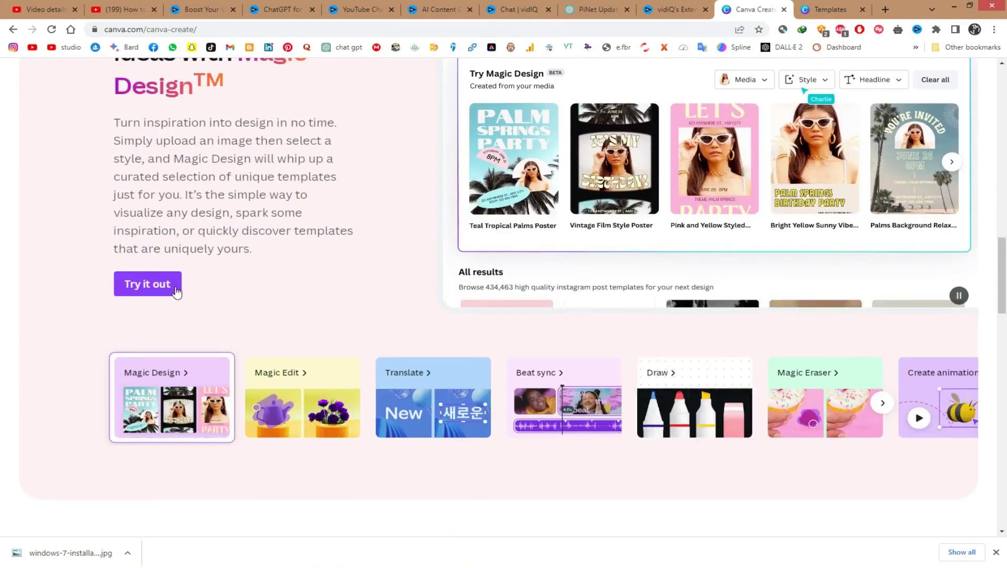
Switch to Canva's templates page and close all the open vidIQ and ChatGPT tabs
{"action": "left_click", "coordinate": [821, 10]}
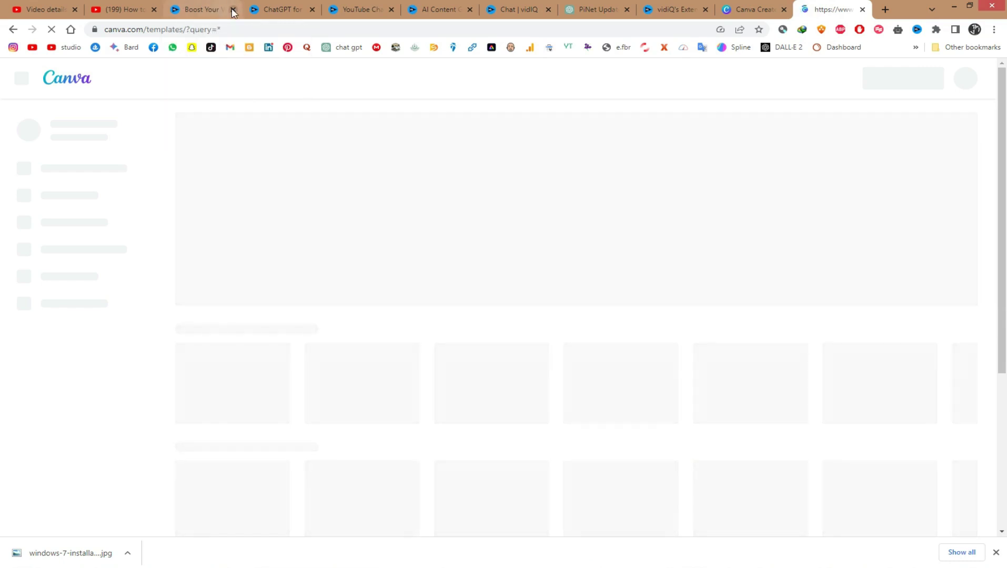
{"action": "left_click", "coordinate": [233, 10]}
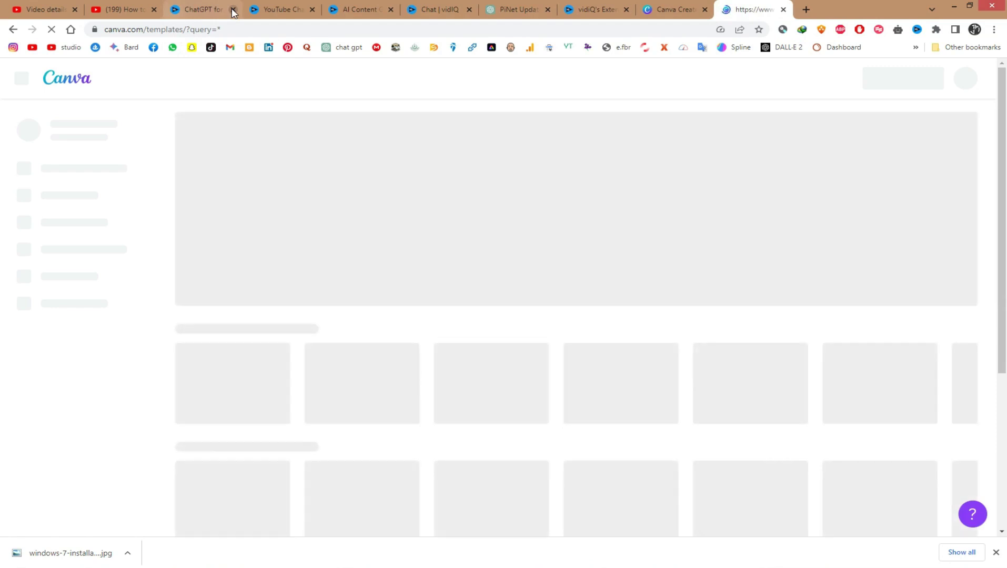
{"action": "left_click", "coordinate": [233, 9]}
{"action": "left_click", "coordinate": [233, 10]}
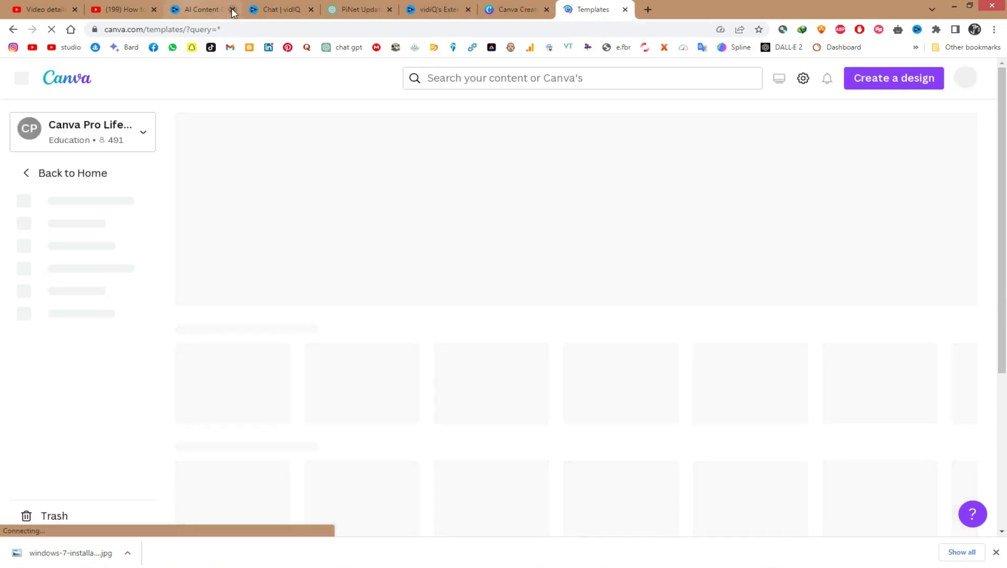
{"action": "left_click", "coordinate": [233, 10]}
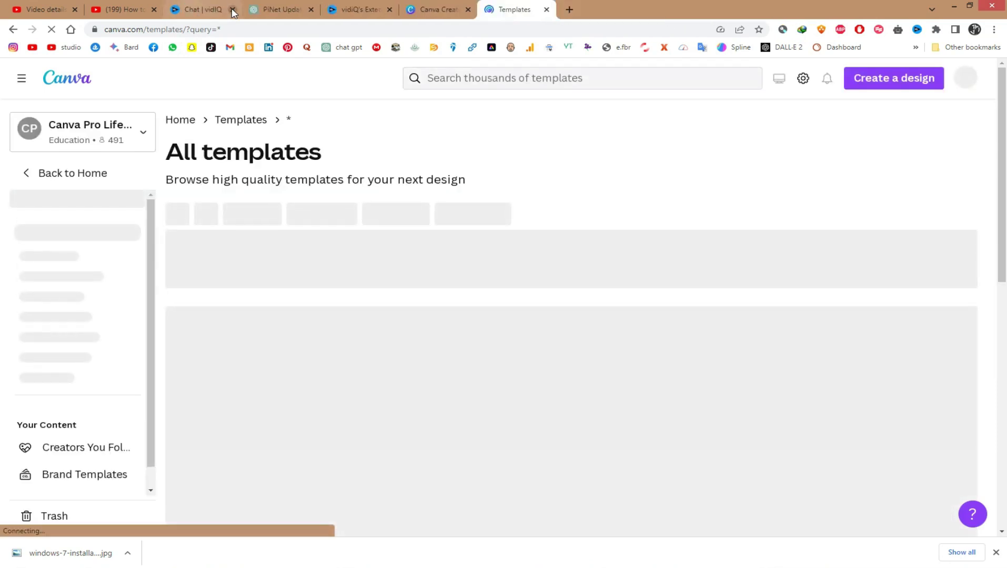
{"action": "left_click", "coordinate": [233, 9]}
{"action": "left_click", "coordinate": [233, 9]}
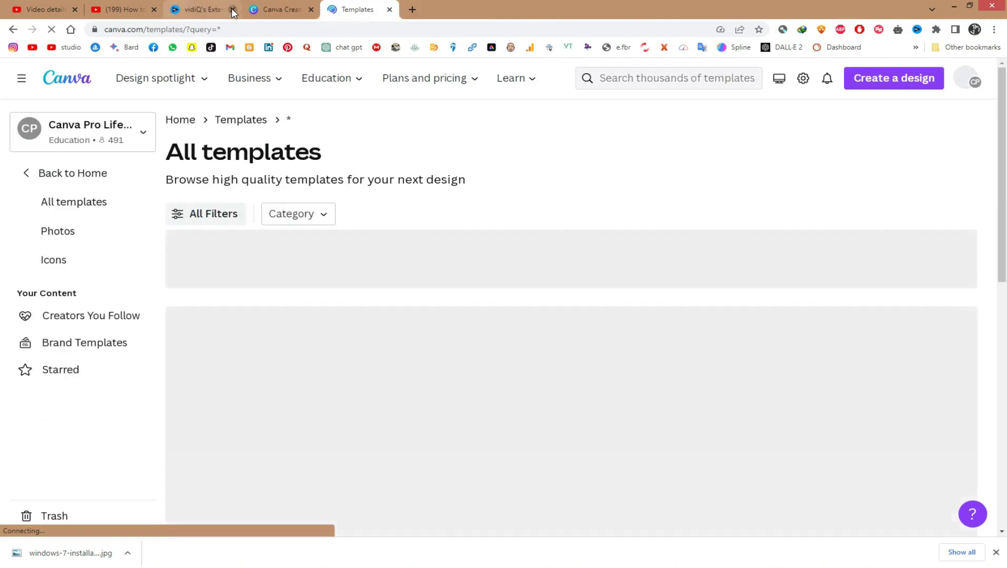
{"action": "left_click", "coordinate": [233, 10]}
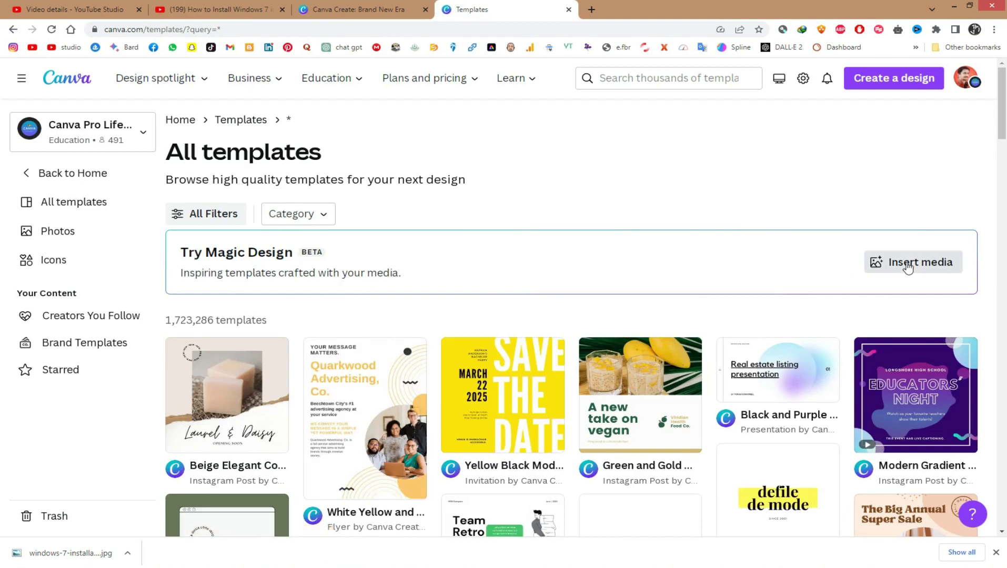
Highlight the canva.com/templates address and insert the HP laptop image 0e518d5f27a51ab50984e6d118575681 from Downloads into Magic Design
{"action": "left_click", "coordinate": [223, 29]}
{"action": "left_click_drag", "start_coordinate": [224, 29], "coordinate": [95, 30]}
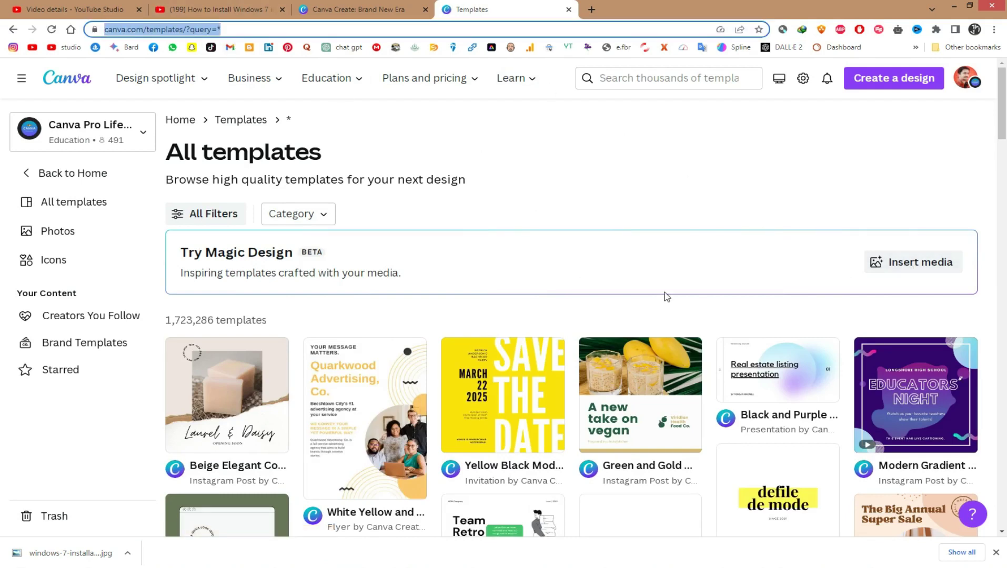
{"action": "left_click", "coordinate": [925, 265]}
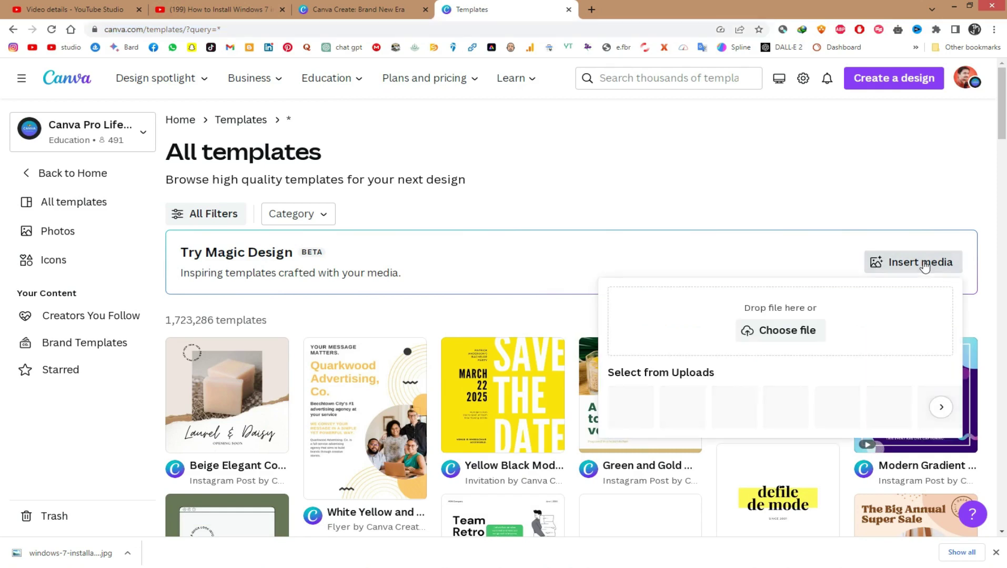
{"action": "left_click", "coordinate": [784, 330]}
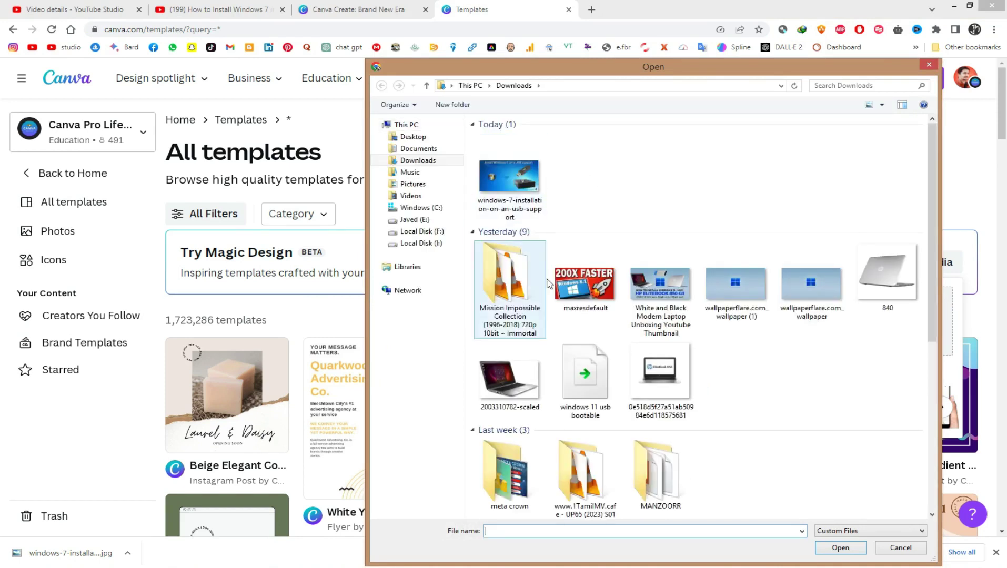
{"action": "double_click", "coordinate": [653, 376]}
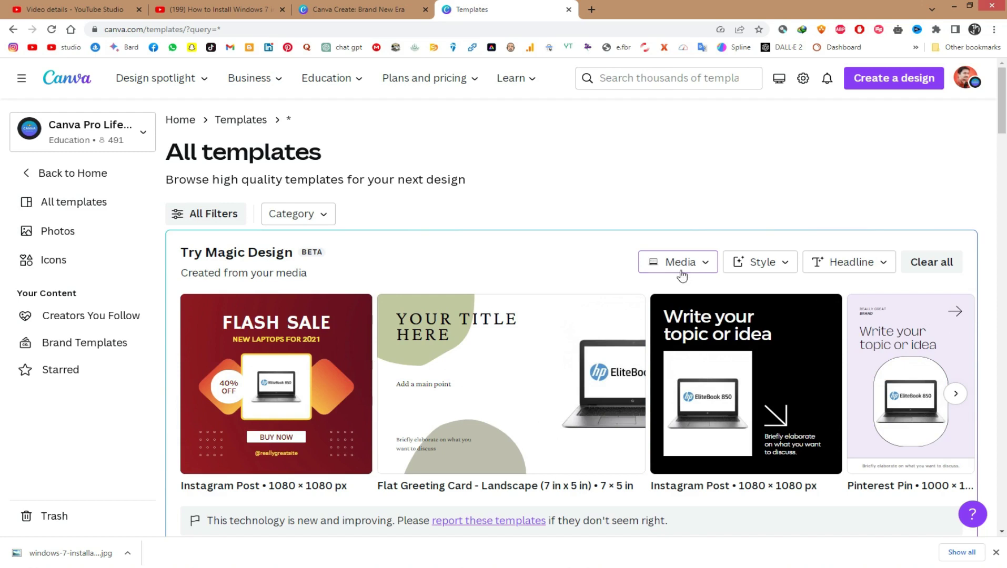
Look through Magic Design's Media and Style options, including the vibes and colour styles, without applying any
{"action": "left_click", "coordinate": [701, 266]}
{"action": "left_click", "coordinate": [702, 265]}
{"action": "left_click", "coordinate": [778, 266]}
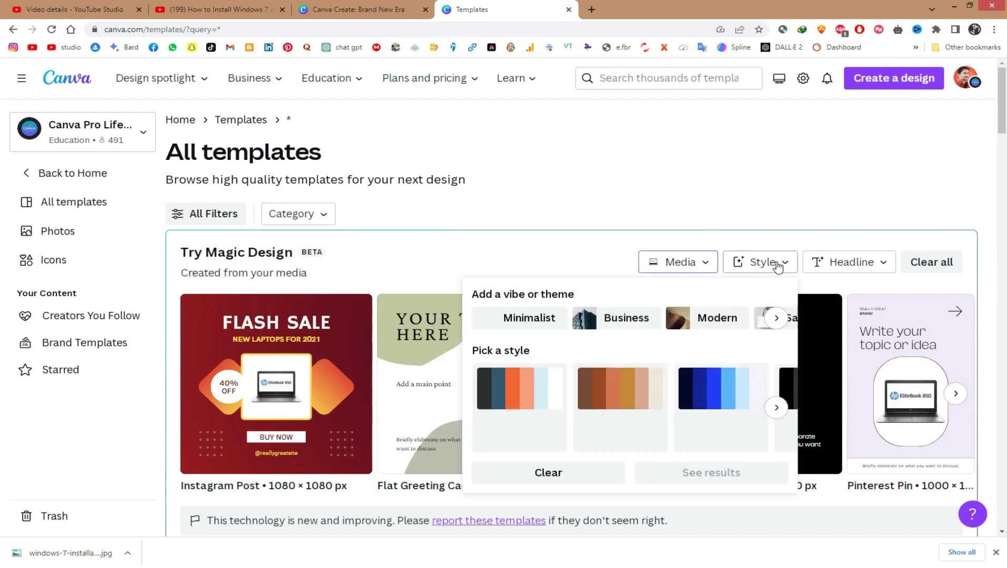
{"action": "left_click", "coordinate": [782, 412]}
{"action": "left_click", "coordinate": [965, 202]}
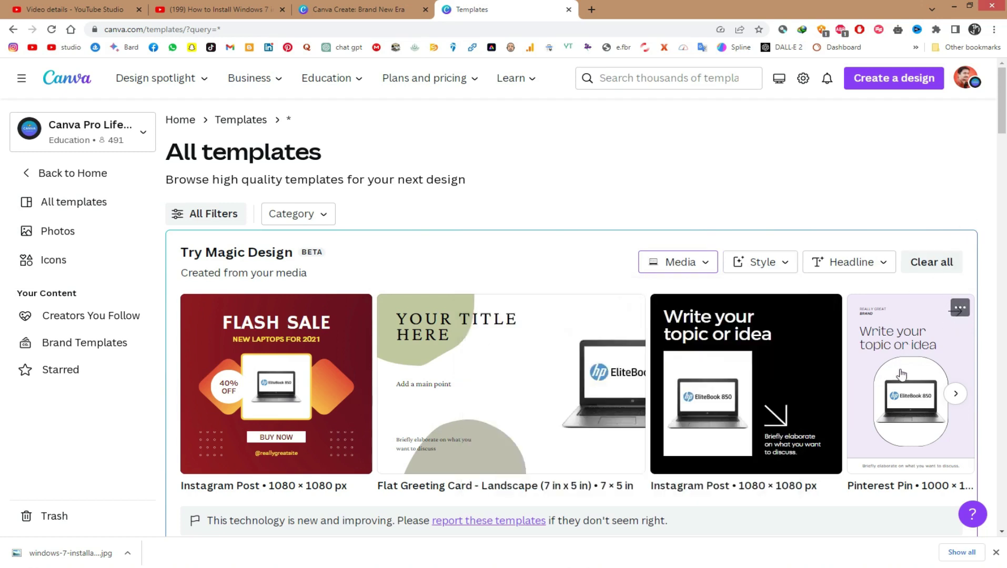
Browse the Magic Design templates generated from the laptop image and the general template gallery beneath them
{"action": "left_click", "coordinate": [956, 395]}
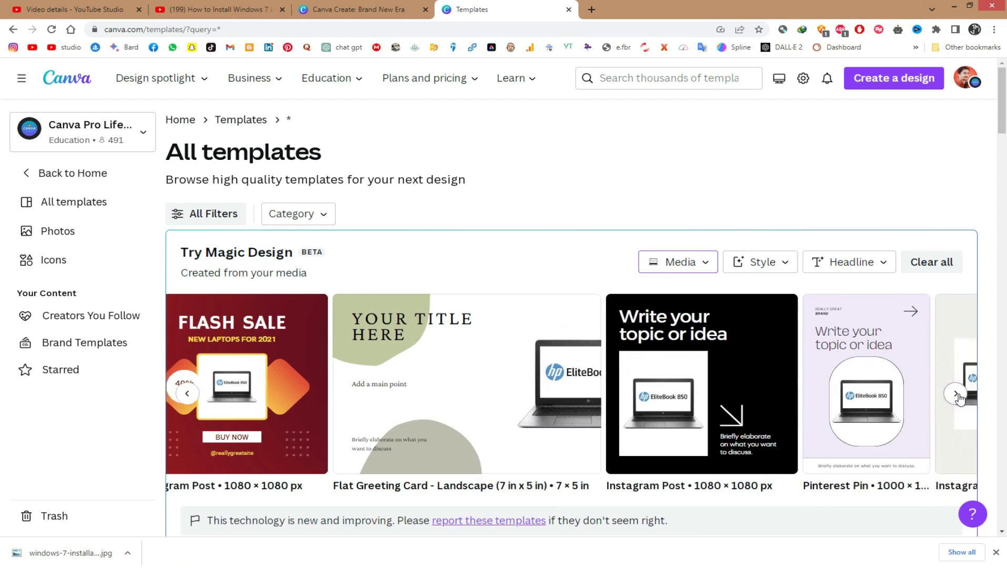
{"action": "left_click", "coordinate": [957, 396]}
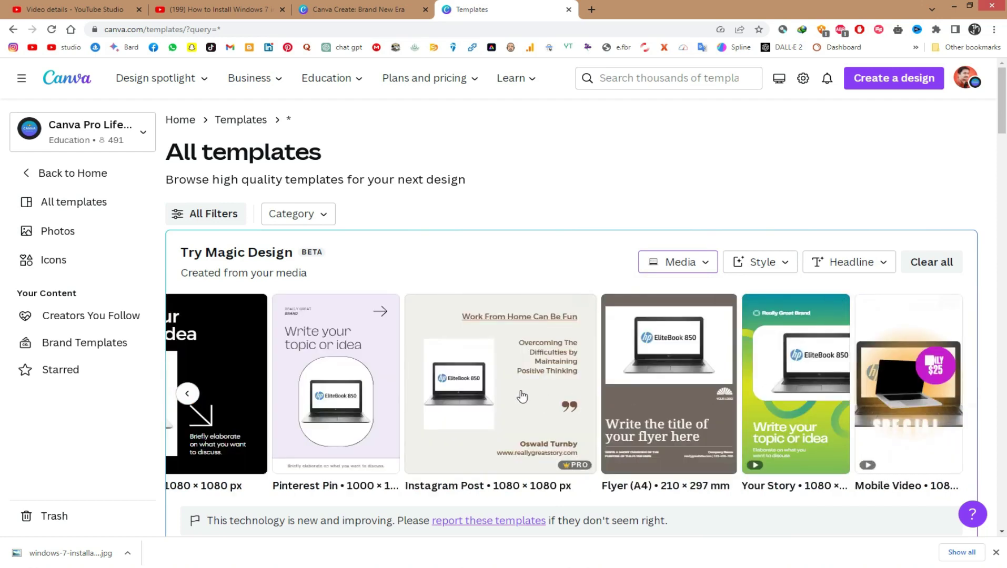
{"action": "scroll", "coordinate": [305, 369], "scroll_direction": "down", "scroll_amount": 5}
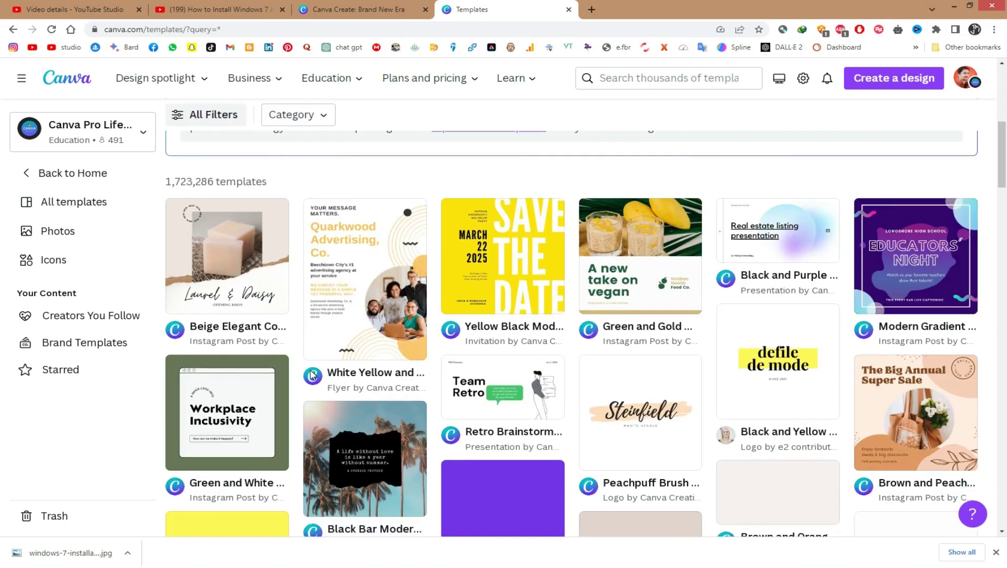
{"action": "scroll", "coordinate": [234, 286], "scroll_direction": "up", "scroll_amount": 4}
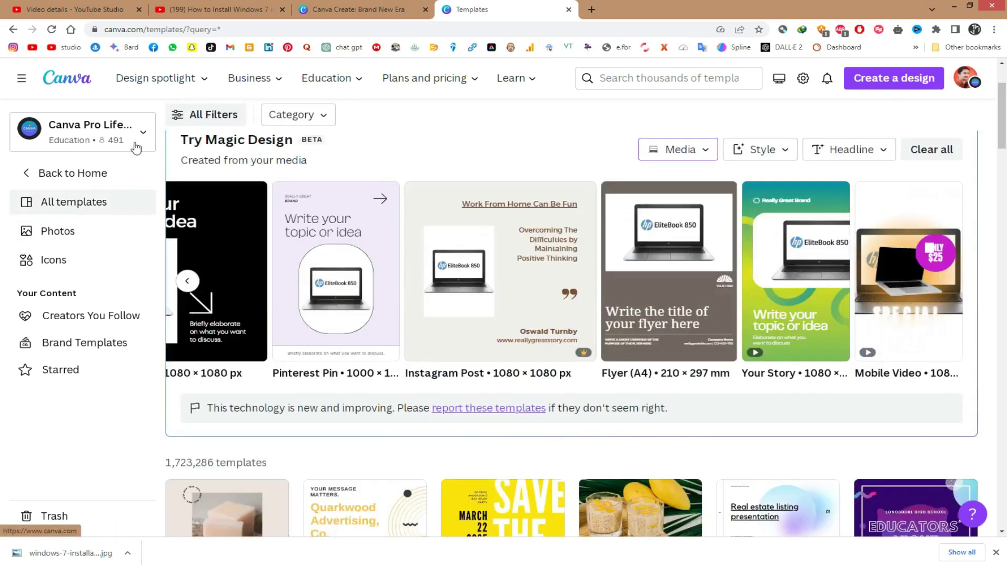
Search the templates for the recent term "youtube thumbnail" and browse the YouTube thumbnail designs
{"action": "left_click", "coordinate": [687, 71]}
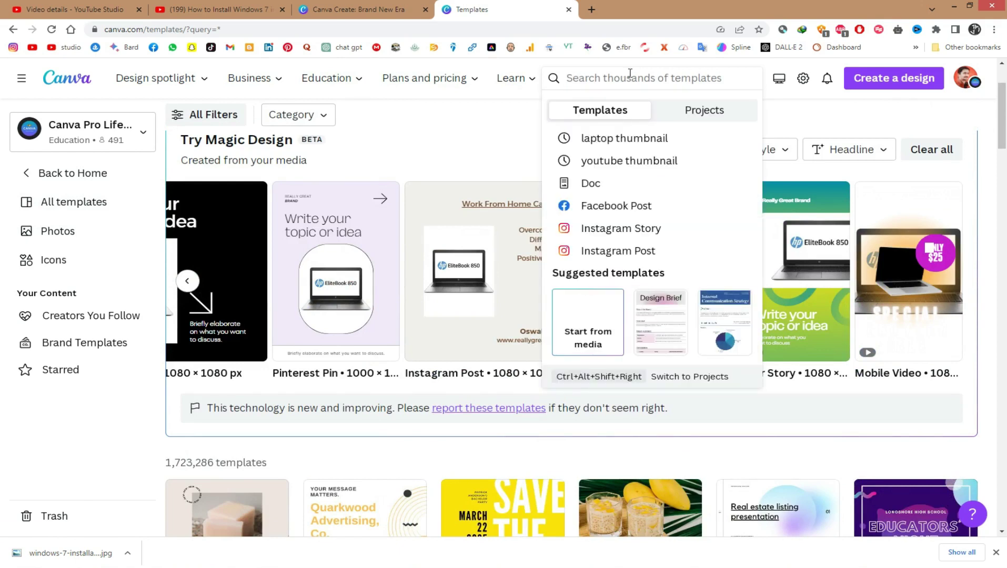
{"action": "left_click", "coordinate": [605, 164]}
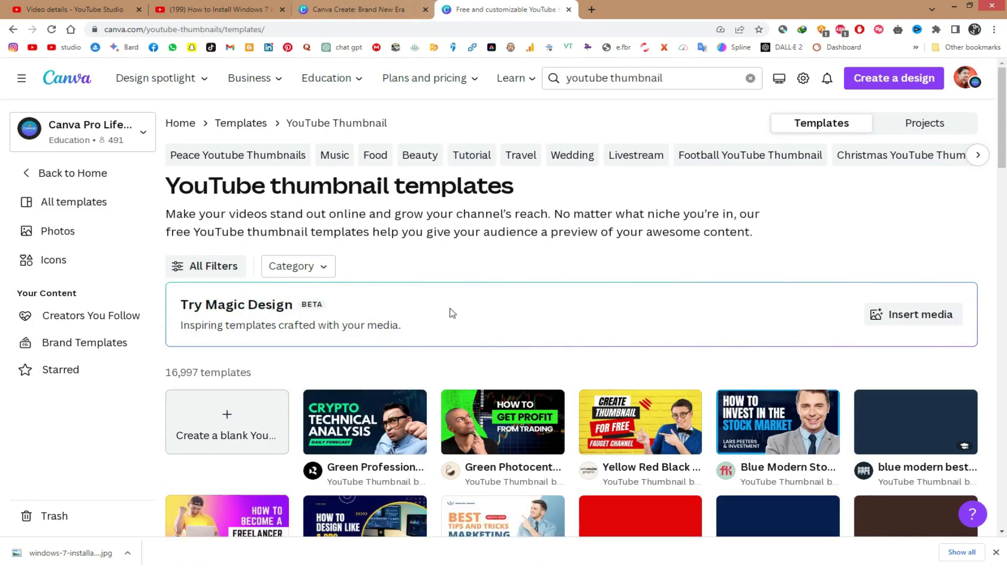
{"action": "scroll", "coordinate": [451, 314], "scroll_direction": "down", "scroll_amount": 5}
{"action": "scroll", "coordinate": [452, 314], "scroll_direction": "up", "scroll_amount": 1}
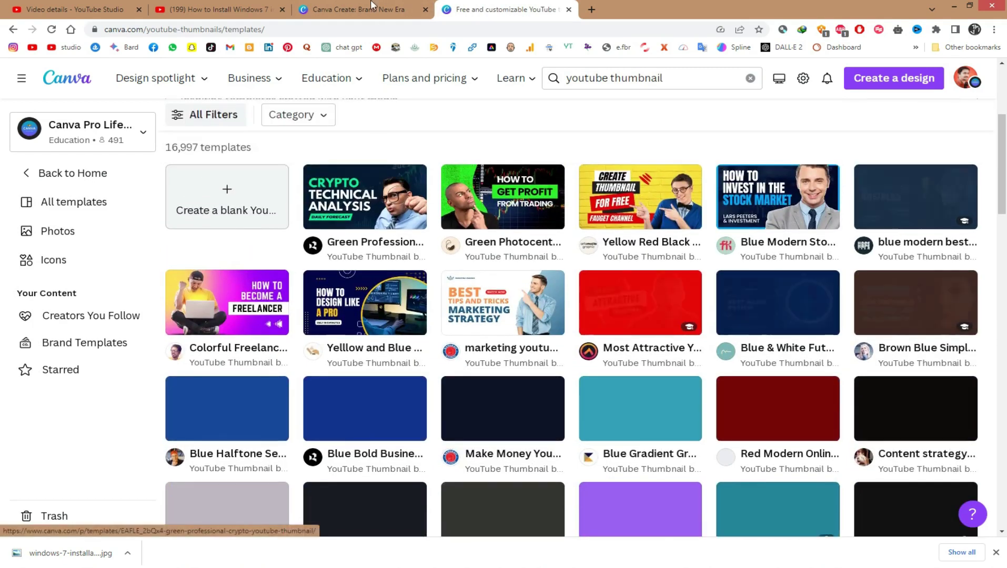
Revisit the open Canva Create, YouTube video and YouTube Studio pages, and return to Canva's YouTube thumbnail templates
{"action": "left_click", "coordinate": [368, 9]}
{"action": "left_click", "coordinate": [216, 8]}
{"action": "left_click", "coordinate": [66, 7]}
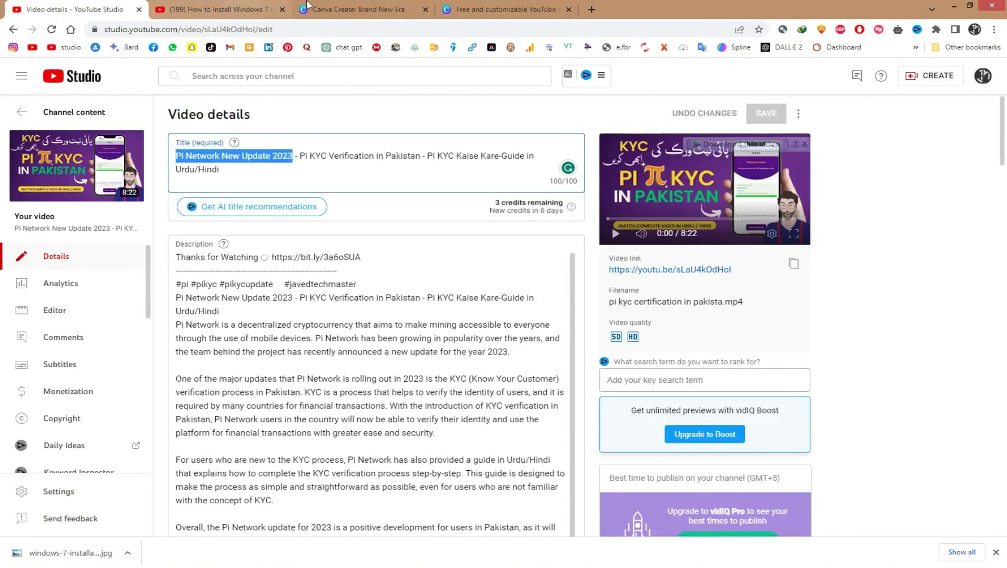
{"action": "left_click", "coordinate": [499, 7]}
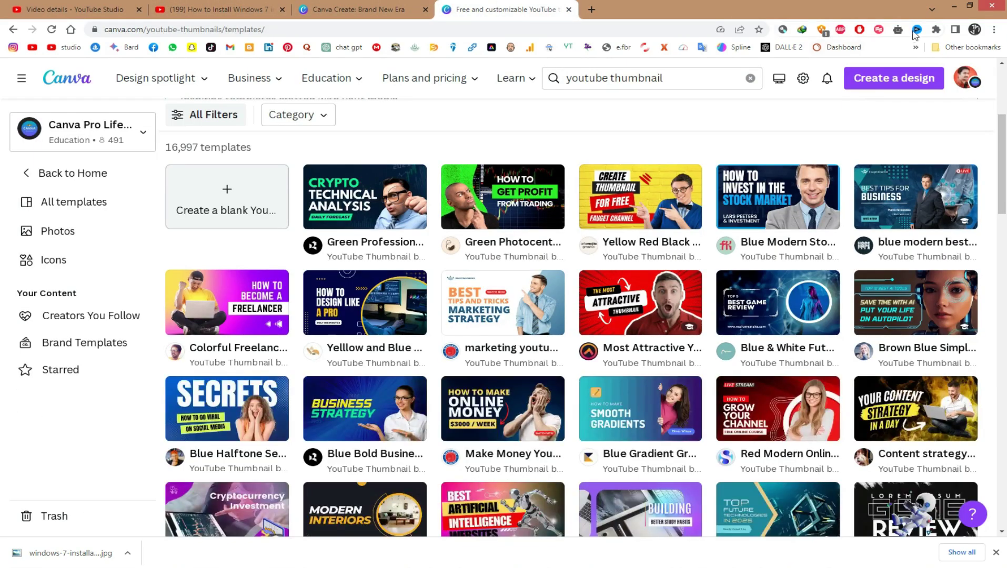